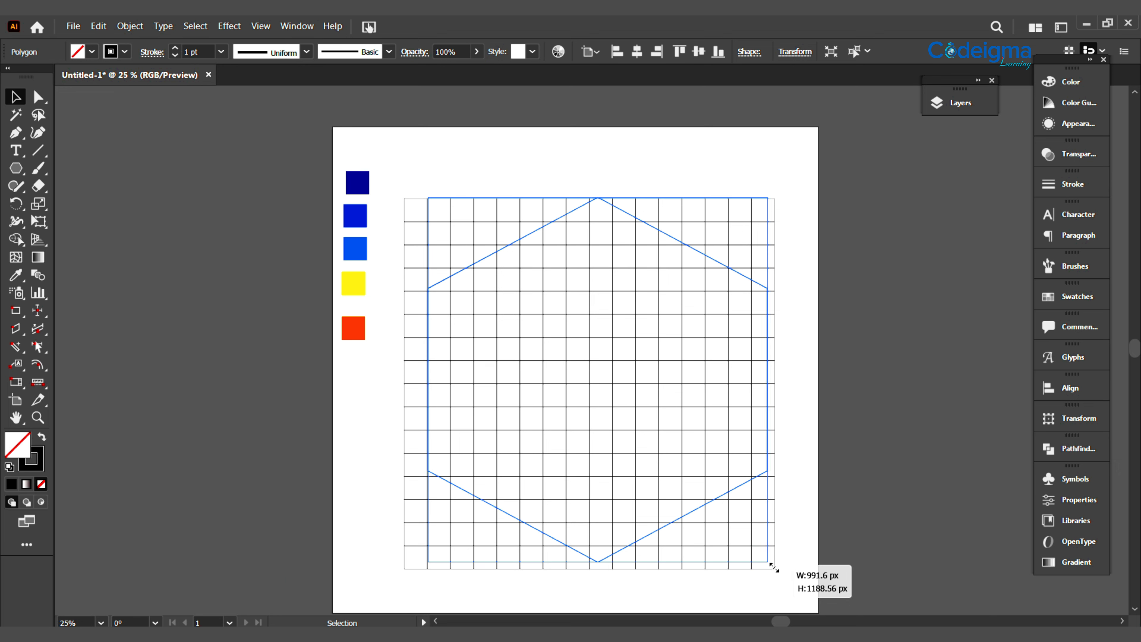
Move and stretch the hexagon so it spans the full width and height of the square grid.
{"action": "left_click_drag", "start_coordinate": [601, 383], "coordinate": [589, 386]}
{"action": "left_click_drag", "start_coordinate": [761, 383], "coordinate": [775, 383]}
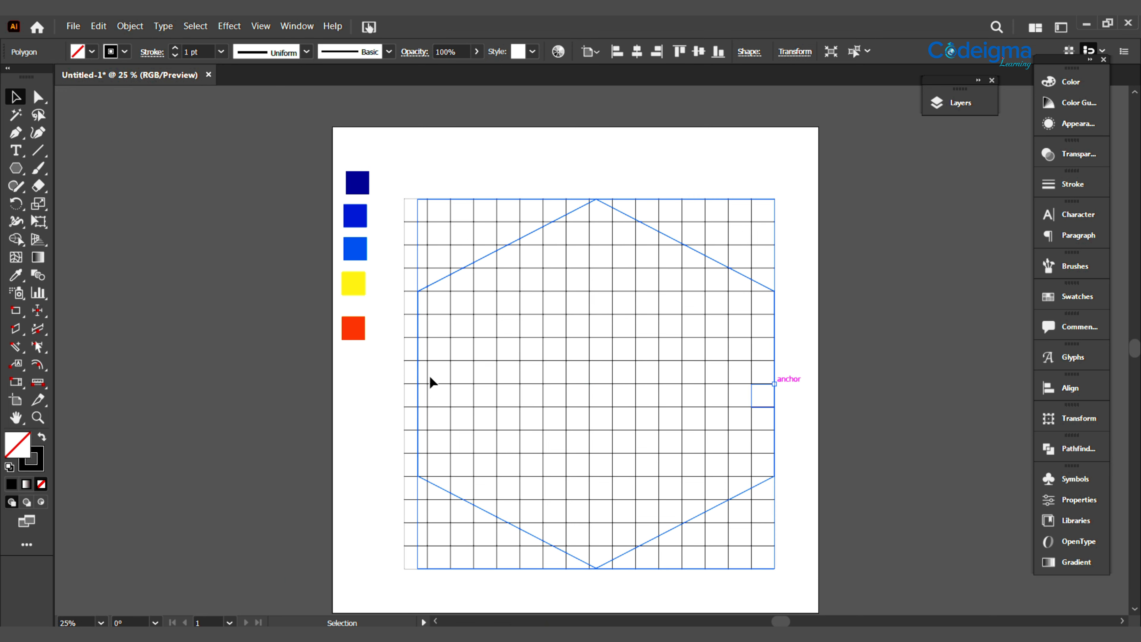
{"action": "left_click_drag", "start_coordinate": [419, 385], "coordinate": [404, 385]}
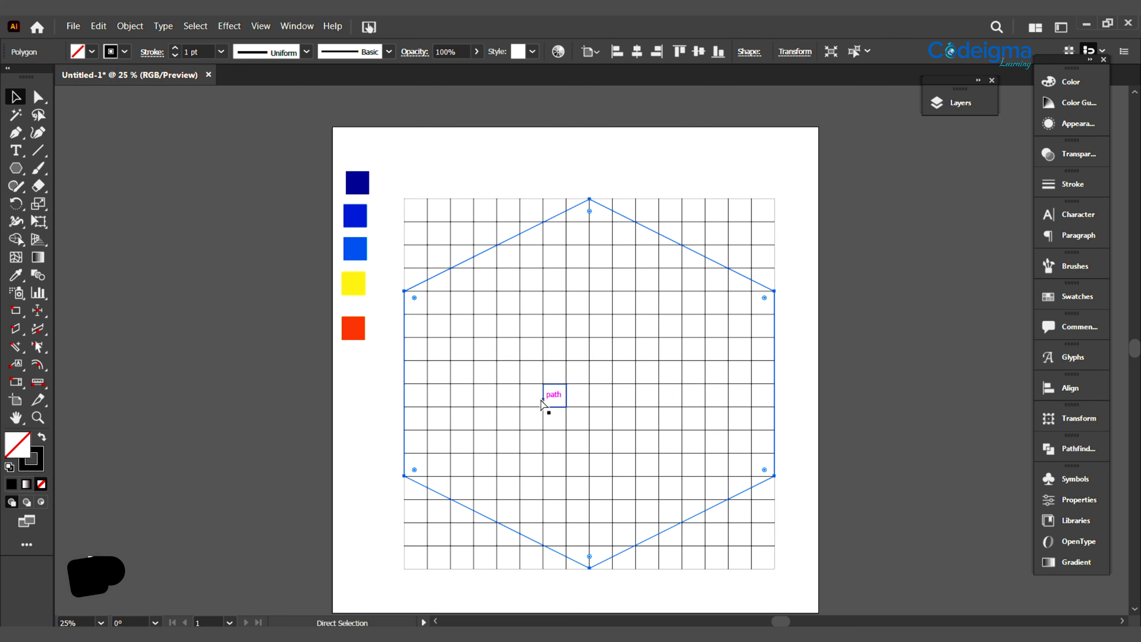
Copy the hexagon in front, scale the copy down to 12 grid cells wide, and centre it on the grid.
{"action": "left_click_drag", "start_coordinate": [774, 199], "coordinate": [715, 261]}
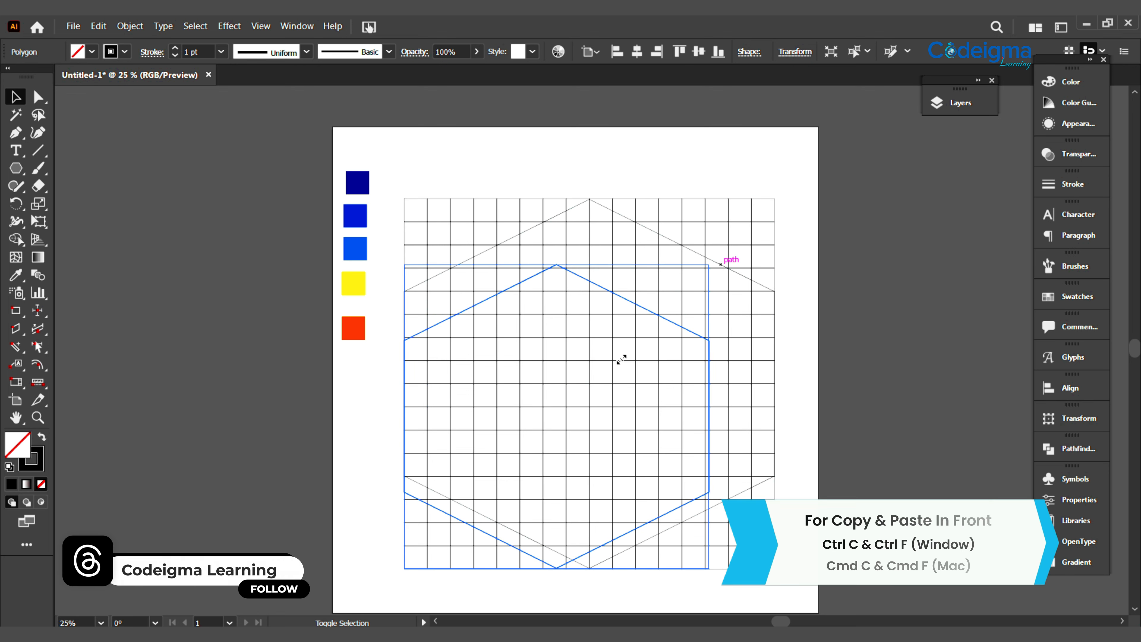
{"action": "left_click_drag", "start_coordinate": [556, 415], "coordinate": [590, 387]}
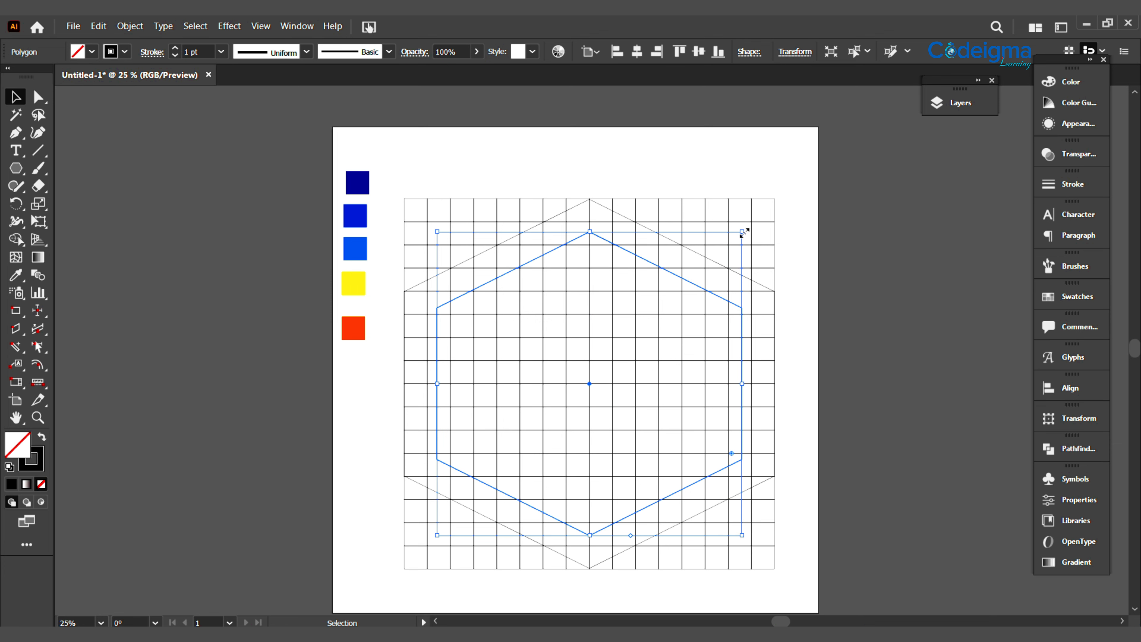
{"action": "left_click_drag", "start_coordinate": [743, 230], "coordinate": [724, 249]}
{"action": "left_click_drag", "start_coordinate": [580, 390], "coordinate": [590, 384]}
{"action": "left_click_drag", "start_coordinate": [731, 243], "coordinate": [715, 260]}
{"action": "left_click_drag", "start_coordinate": [578, 390], "coordinate": [589, 384]}
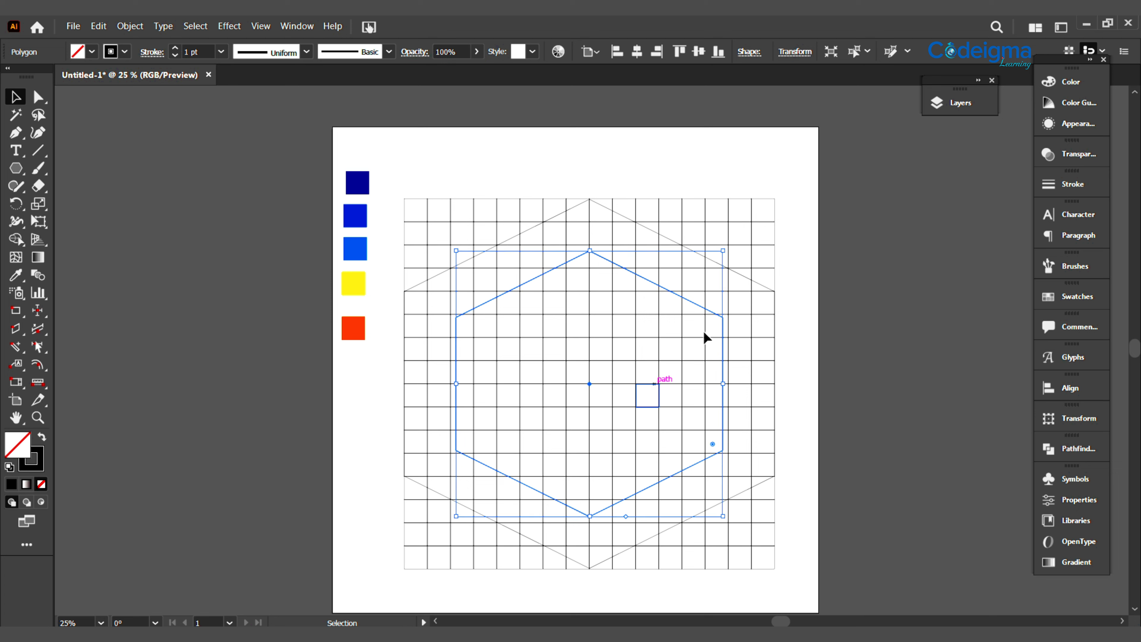
{"action": "left_click_drag", "start_coordinate": [727, 253], "coordinate": [733, 245]}
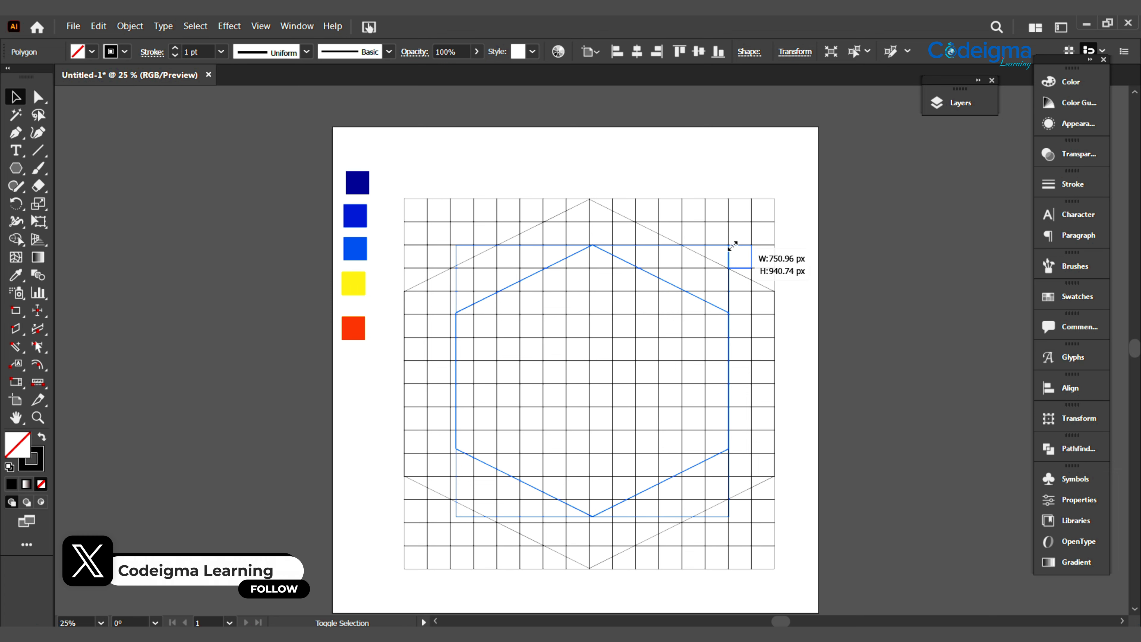
{"action": "left_click_drag", "start_coordinate": [593, 380], "coordinate": [591, 382]}
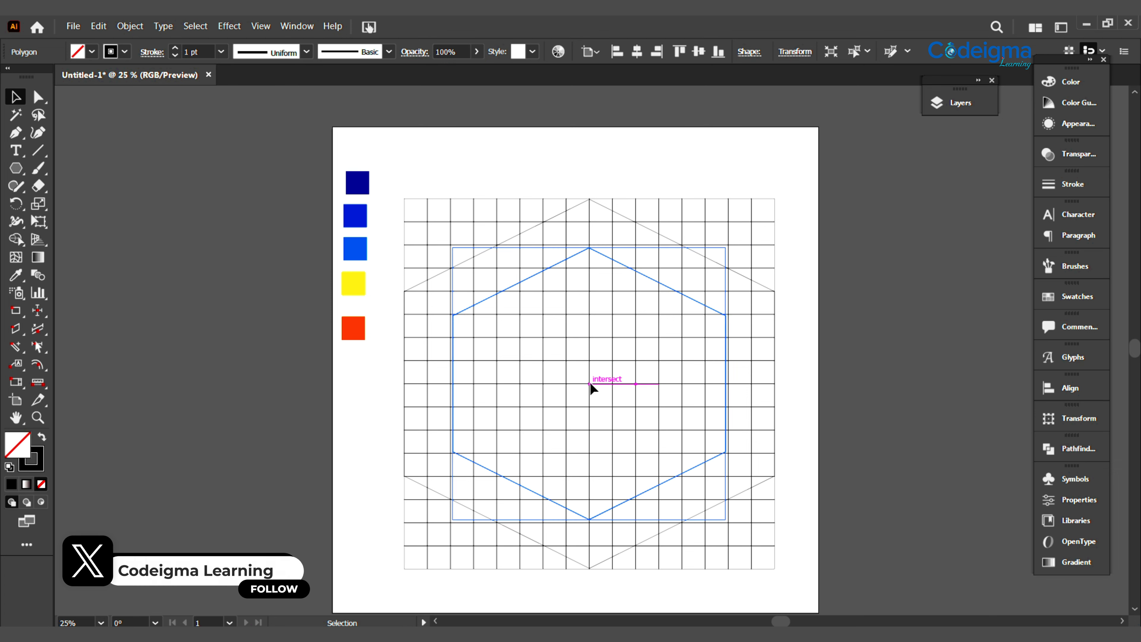
{"action": "left_click_drag", "start_coordinate": [729, 244], "coordinate": [732, 243]}
{"action": "left_click_drag", "start_coordinate": [591, 380], "coordinate": [589, 383]}
Make a third hexagon copy, scale it down to six grid cells wide, and centre it on the grid.
{"action": "left_click_drag", "start_coordinate": [729, 245], "coordinate": [630, 373]}
{"action": "left_click_drag", "start_coordinate": [524, 455], "coordinate": [587, 385]}
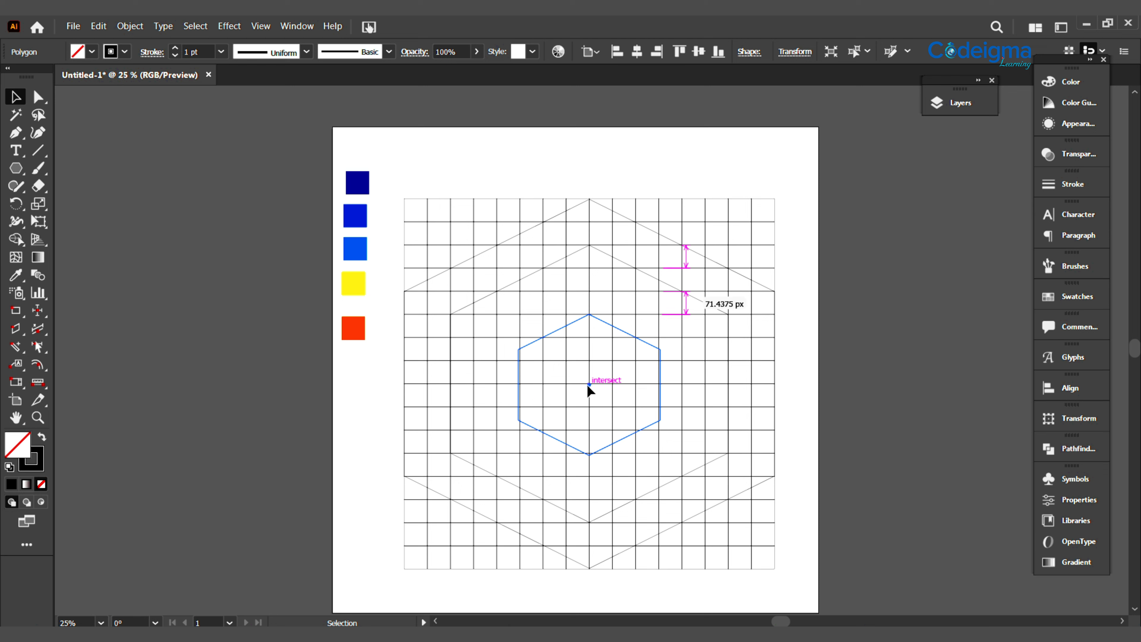
{"action": "mouse_move", "coordinate": [660, 314]}
{"action": "left_mouse_down"}
{"action": "mouse_move", "coordinate": [670, 311]}
{"action": "mouse_move", "coordinate": [660, 314]}
{"action": "left_mouse_up"}
{"action": "left_click_drag", "start_coordinate": [590, 383], "coordinate": [588, 383]}
{"action": "left_click_drag", "start_coordinate": [659, 454], "coordinate": [659, 453]}
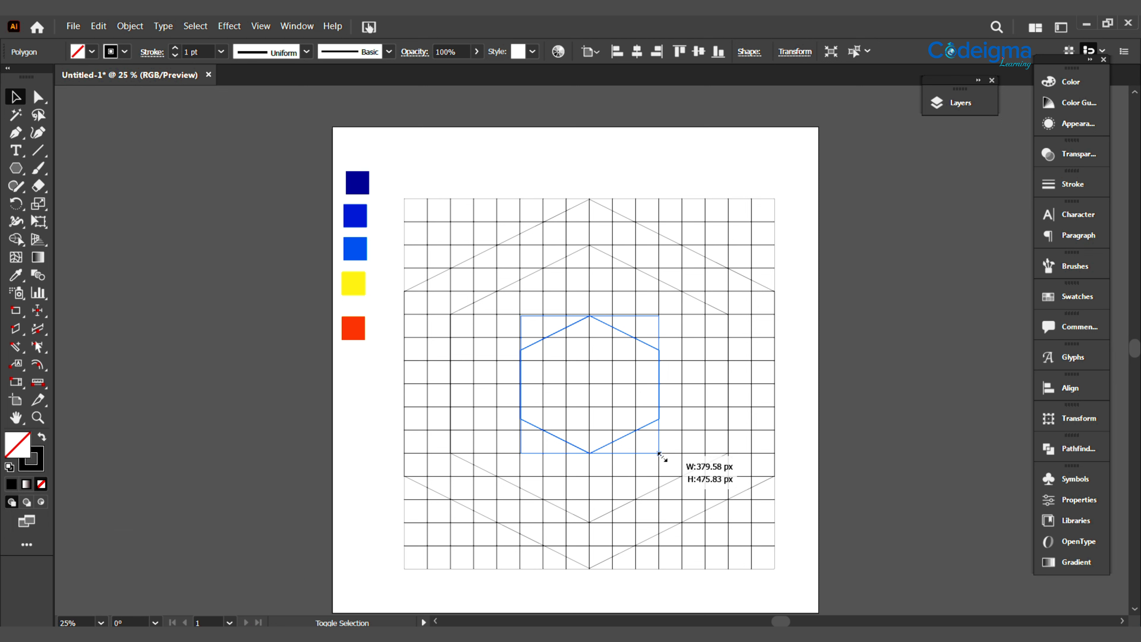
{"action": "left_click_drag", "start_coordinate": [660, 453], "coordinate": [661, 455]}
{"action": "left_click_drag", "start_coordinate": [589, 383], "coordinate": [590, 383]}
Add an innermost hexagon copy two grid cells wide and fit it precisely around the grid's centre point.
{"action": "key", "text": "ctrl"}
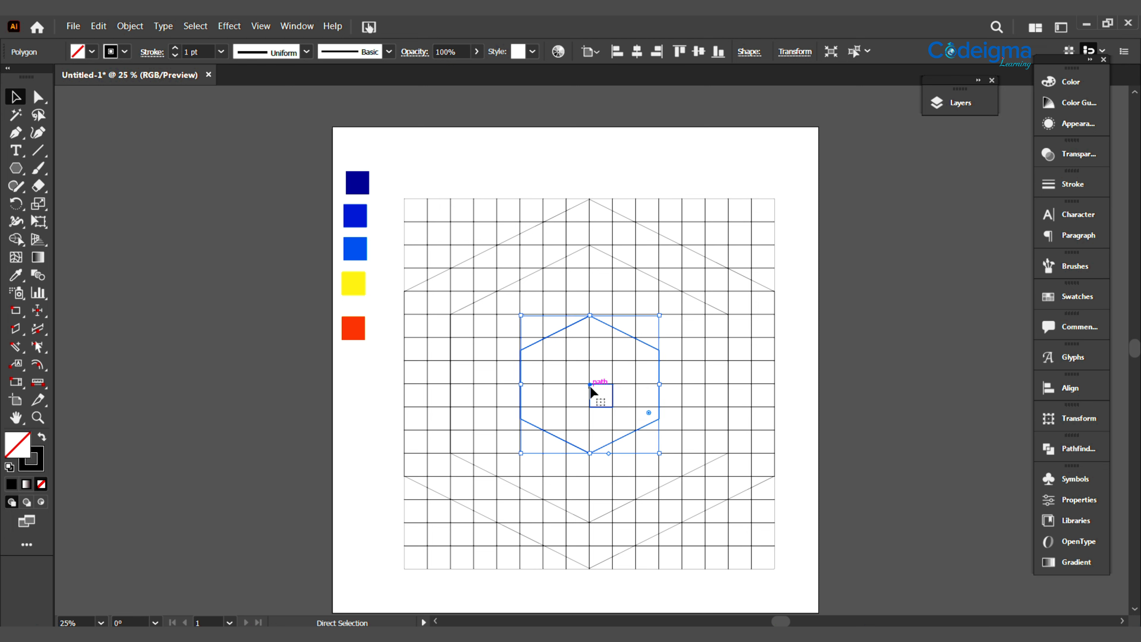
{"action": "left_click_drag", "start_coordinate": [659, 315], "coordinate": [591, 383]}
{"action": "key", "text": "ctrl+equal"}
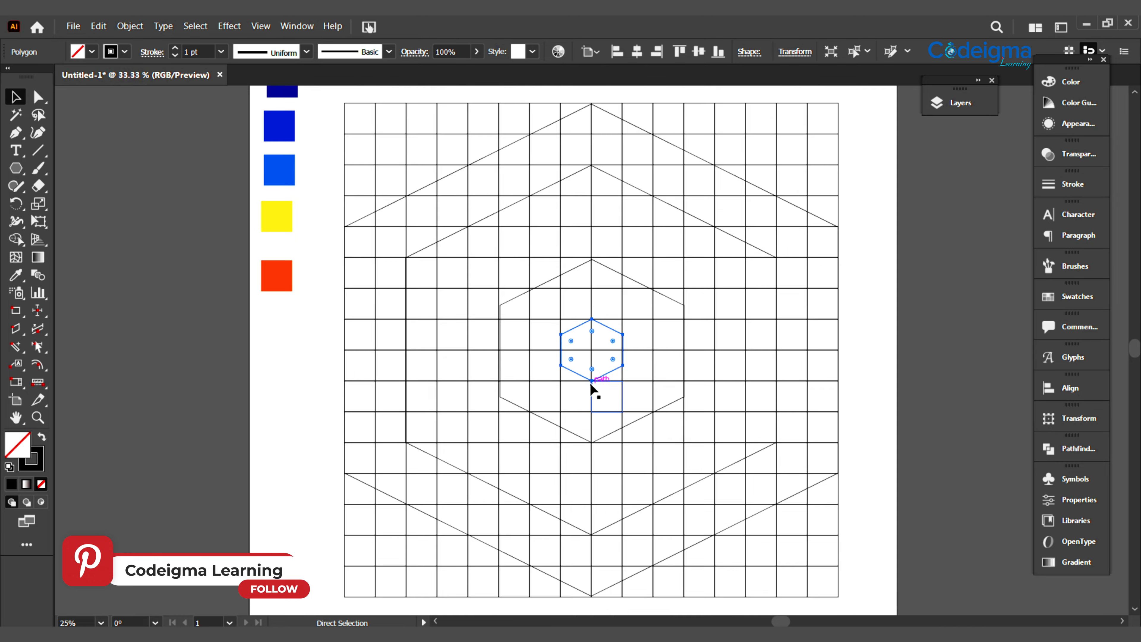
{"action": "key", "text": "ctrl+equal"}
{"action": "key", "text": "ctrl+equal"}
{"action": "key", "text": "ctrl+equal"}
{"action": "key", "text": "ctrl+equal"}
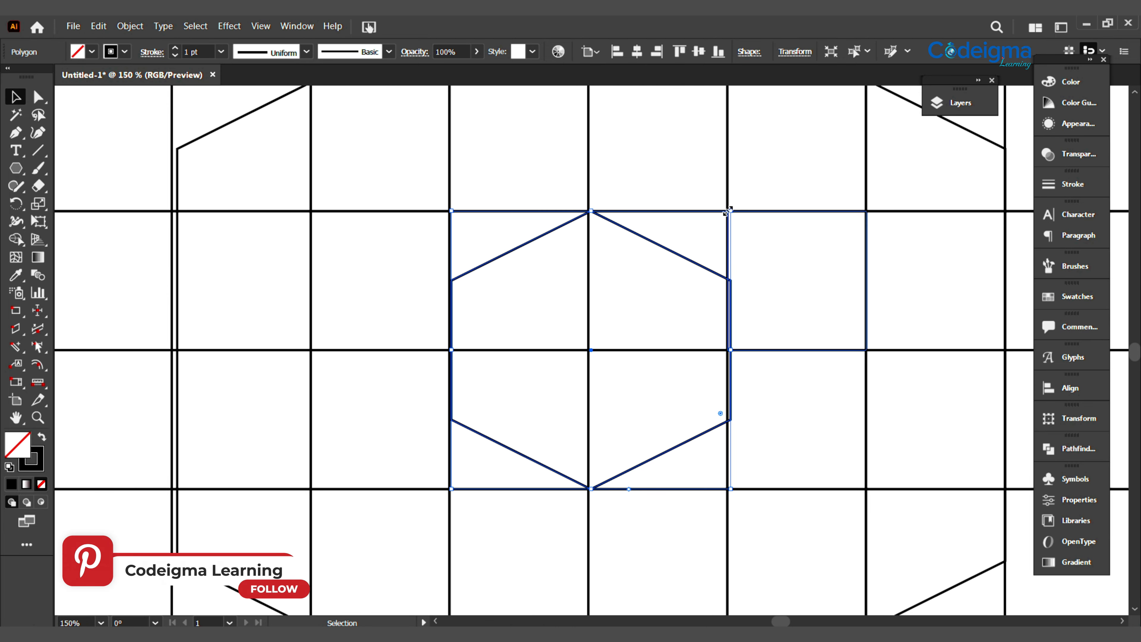
{"action": "left_click_drag", "start_coordinate": [730, 211], "coordinate": [731, 210]}
{"action": "left_click_drag", "start_coordinate": [590, 351], "coordinate": [589, 349]}
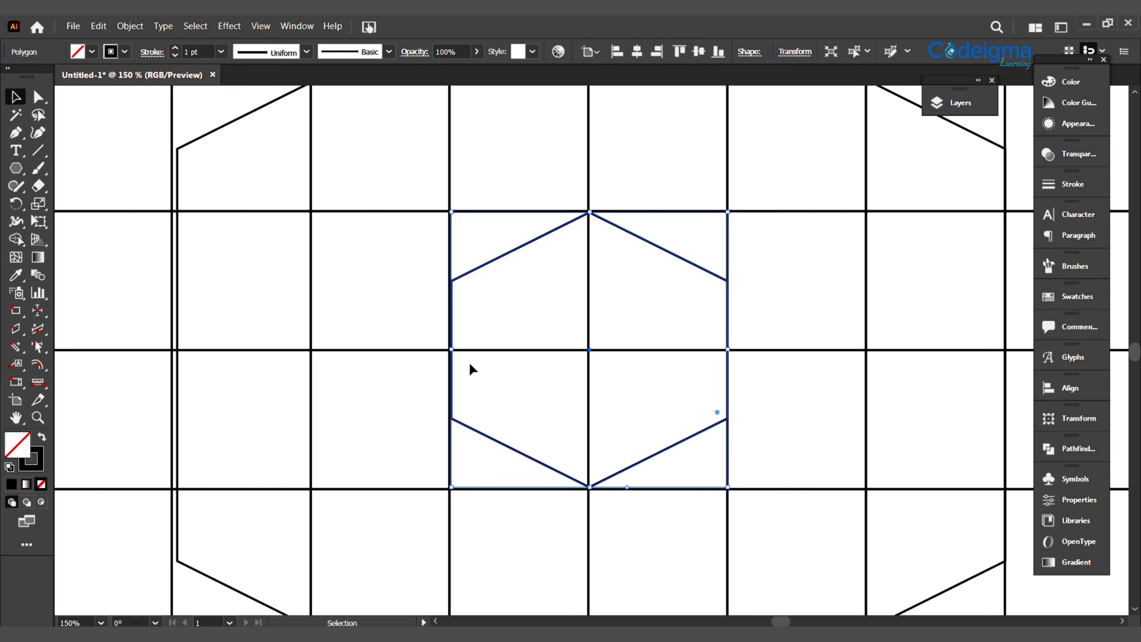
{"action": "left_click_drag", "start_coordinate": [453, 350], "coordinate": [728, 350]}
Draw an open three-segment pen path along the innermost hexagon's right side, flaring out diagonally at both ends to form the C opening.
{"action": "key", "text": "ctrl+minus"}
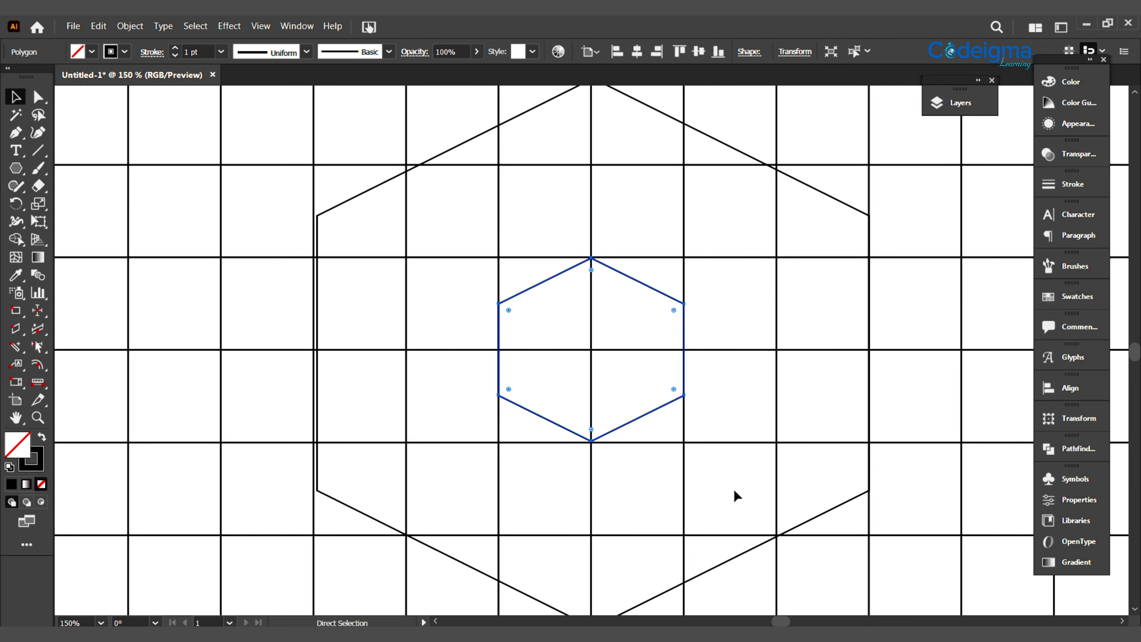
{"action": "key", "text": "ctrl+minus"}
{"action": "key", "text": "ctrl+minus"}
{"action": "key", "text": "ctrl+minus"}
{"action": "left_click", "coordinate": [289, 366]}
{"action": "key", "text": "p"}
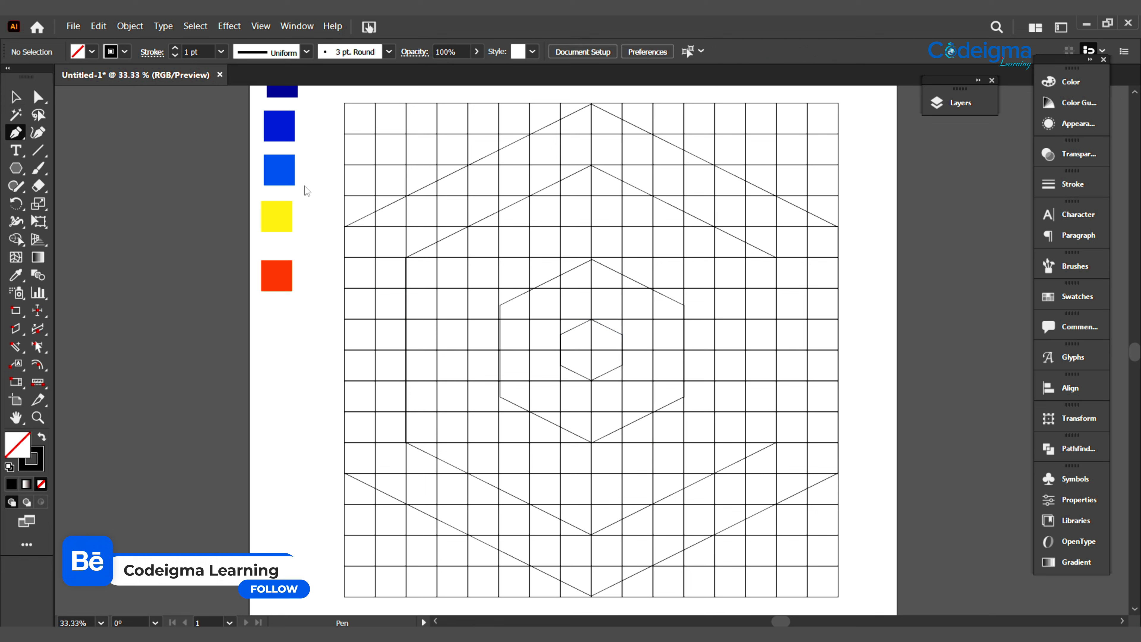
{"action": "left_click", "coordinate": [684, 288]}
{"action": "left_click", "coordinate": [623, 335]}
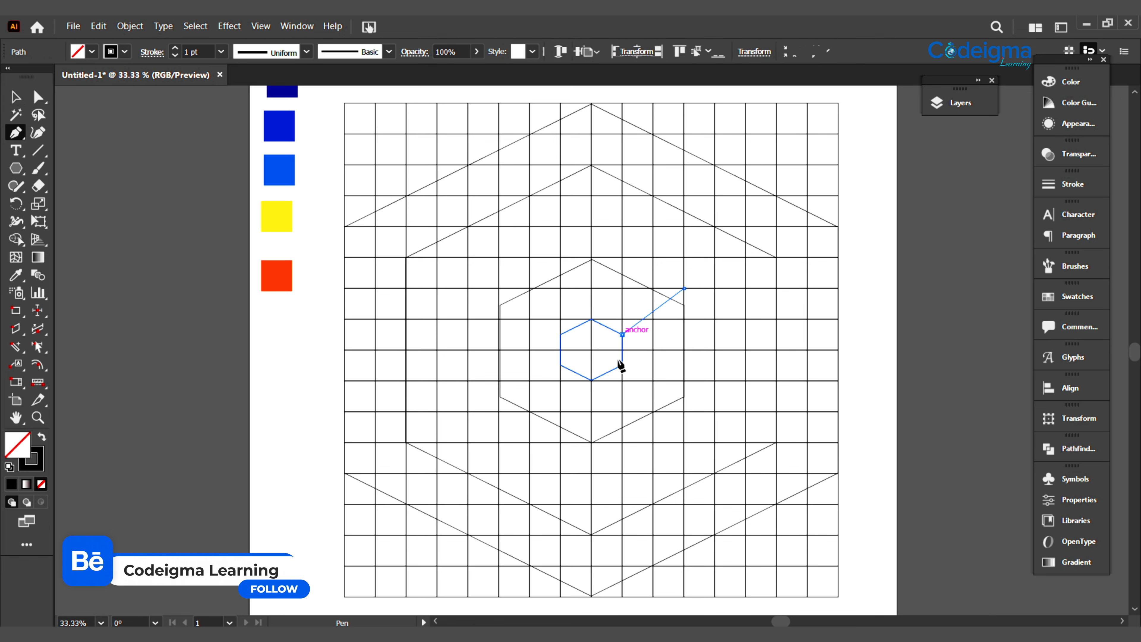
{"action": "left_click", "coordinate": [622, 365]}
{"action": "left_click", "coordinate": [684, 411]}
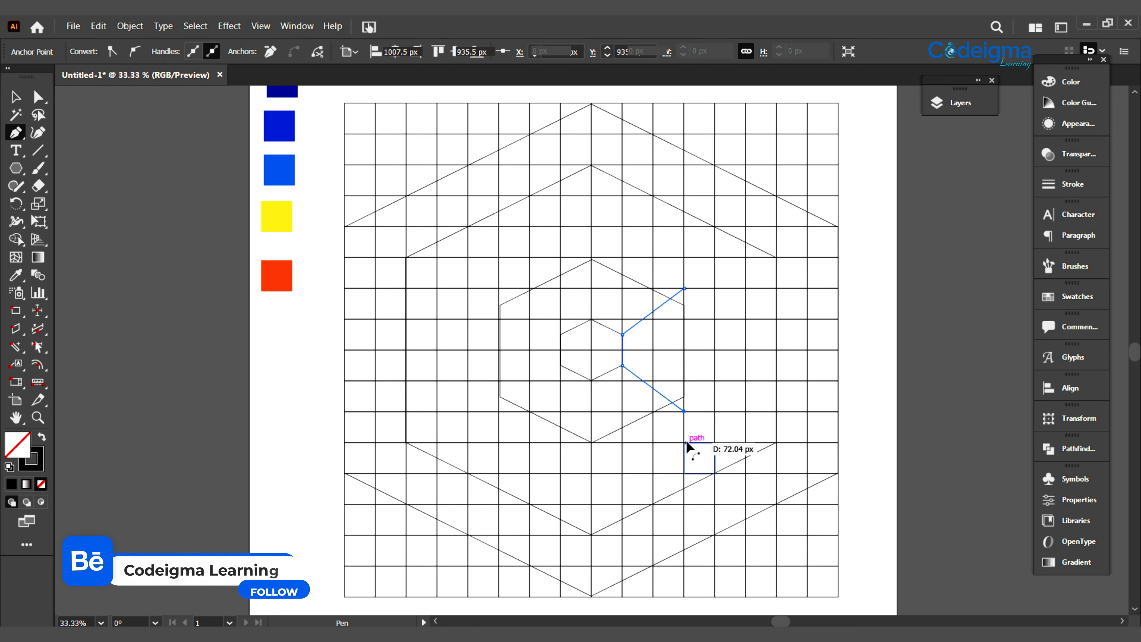
{"action": "key", "text": "v"}
{"action": "left_click", "coordinate": [689, 444]}
Select all the artwork and merge the areas between the two inner hexagons into a black-filled letter C with Shape Builder.
{"action": "left_click_drag", "start_coordinate": [805, 586], "coordinate": [260, 450]}
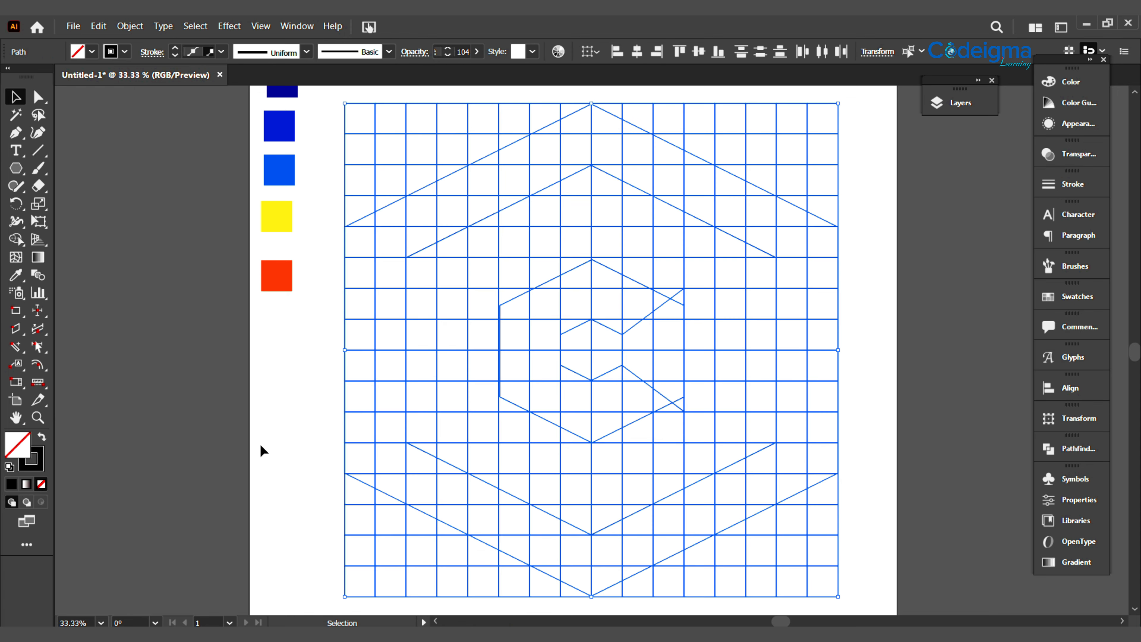
{"action": "left_click", "coordinate": [15, 239]}
{"action": "left_click", "coordinate": [42, 436]}
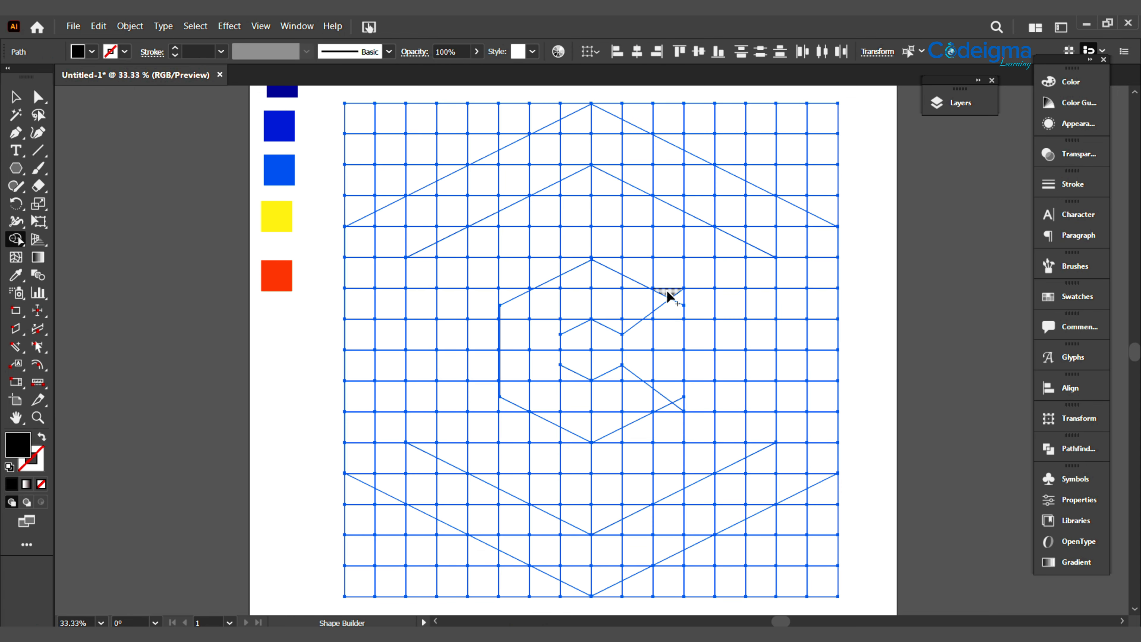
{"action": "mouse_move", "coordinate": [658, 298]}
{"action": "left_mouse_down"}
{"action": "mouse_move", "coordinate": [616, 323]}
{"action": "mouse_move", "coordinate": [629, 285]}
{"action": "mouse_move", "coordinate": [591, 274]}
{"action": "mouse_move", "coordinate": [590, 304]}
{"action": "mouse_move", "coordinate": [566, 324]}
{"action": "mouse_move", "coordinate": [554, 285]}
{"action": "mouse_move", "coordinate": [520, 312]}
{"action": "mouse_move", "coordinate": [519, 366]}
{"action": "mouse_move", "coordinate": [538, 361]}
{"action": "mouse_move", "coordinate": [545, 389]}
{"action": "mouse_move", "coordinate": [518, 390]}
{"action": "mouse_move", "coordinate": [568, 381]}
{"action": "left_mouse_up"}
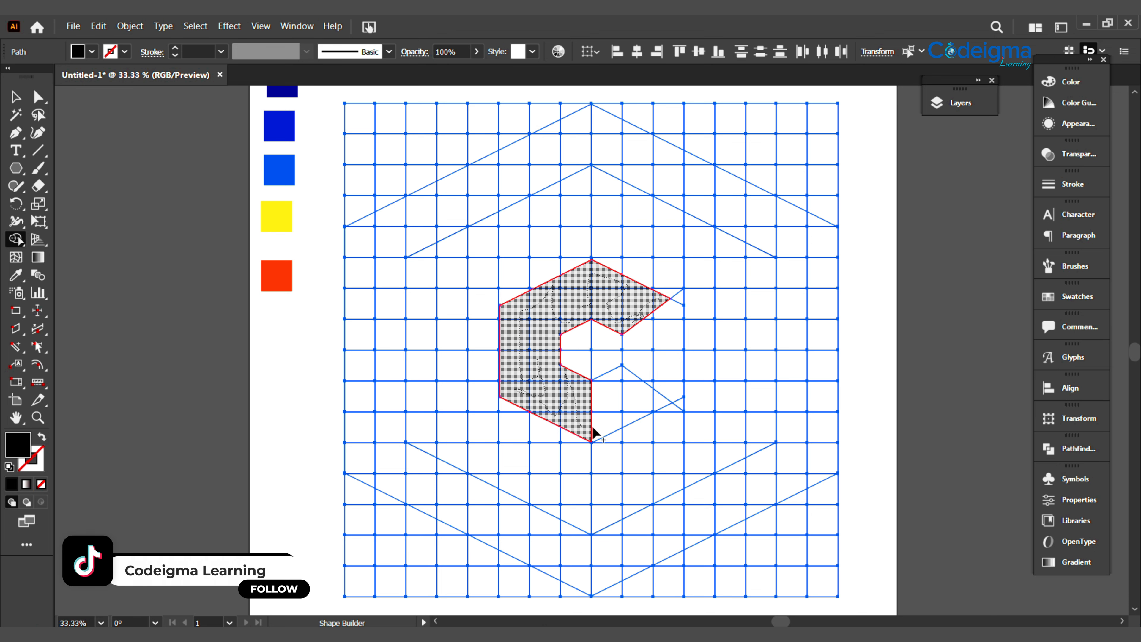
{"action": "mouse_move", "coordinate": [595, 432]}
{"action": "left_mouse_down"}
{"action": "mouse_move", "coordinate": [620, 373]}
{"action": "mouse_move", "coordinate": [641, 405]}
{"action": "left_mouse_up"}
Merge all areas between the two outer hexagons into a black hexagonal ring with Shape Builder.
{"action": "mouse_move", "coordinate": [793, 245]}
{"action": "left_mouse_down"}
{"action": "mouse_move", "coordinate": [752, 222]}
{"action": "mouse_move", "coordinate": [786, 221]}
{"action": "mouse_move", "coordinate": [770, 233]}
{"action": "mouse_move", "coordinate": [716, 213]}
{"action": "mouse_move", "coordinate": [705, 184]}
{"action": "mouse_move", "coordinate": [753, 199]}
{"action": "mouse_move", "coordinate": [750, 189]}
{"action": "mouse_move", "coordinate": [654, 183]}
{"action": "mouse_move", "coordinate": [697, 170]}
{"action": "left_mouse_up"}
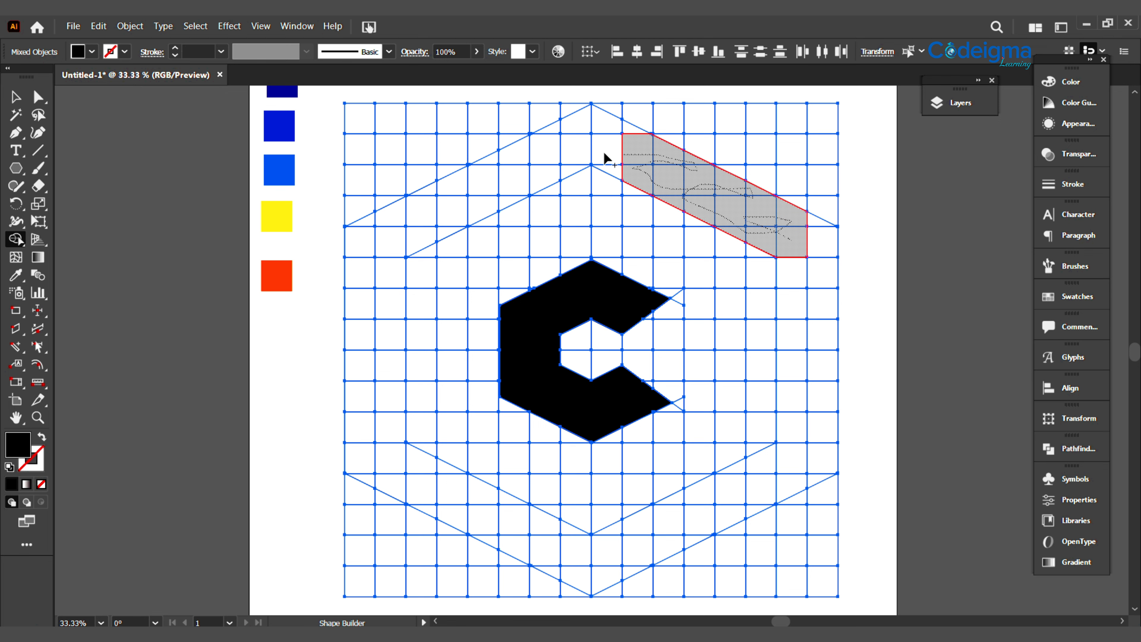
{"action": "mouse_move", "coordinate": [585, 131]}
{"action": "left_mouse_down"}
{"action": "mouse_move", "coordinate": [556, 158]}
{"action": "mouse_move", "coordinate": [572, 168]}
{"action": "mouse_move", "coordinate": [550, 133]}
{"action": "mouse_move", "coordinate": [473, 189]}
{"action": "mouse_move", "coordinate": [504, 195]}
{"action": "mouse_move", "coordinate": [473, 211]}
{"action": "mouse_move", "coordinate": [490, 161]}
{"action": "mouse_move", "coordinate": [428, 209]}
{"action": "mouse_move", "coordinate": [454, 207]}
{"action": "mouse_move", "coordinate": [435, 234]}
{"action": "left_mouse_up"}
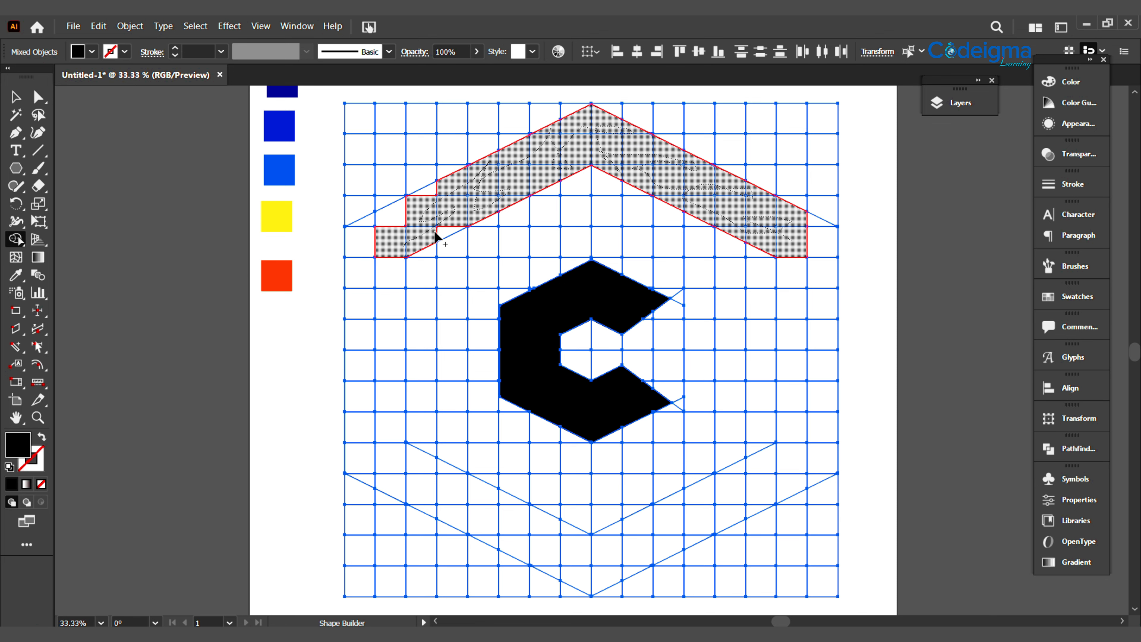
{"action": "mouse_move", "coordinate": [429, 194]}
{"action": "left_mouse_down"}
{"action": "mouse_move", "coordinate": [371, 223]}
{"action": "mouse_move", "coordinate": [344, 379]}
{"action": "mouse_move", "coordinate": [355, 480]}
{"action": "left_mouse_up"}
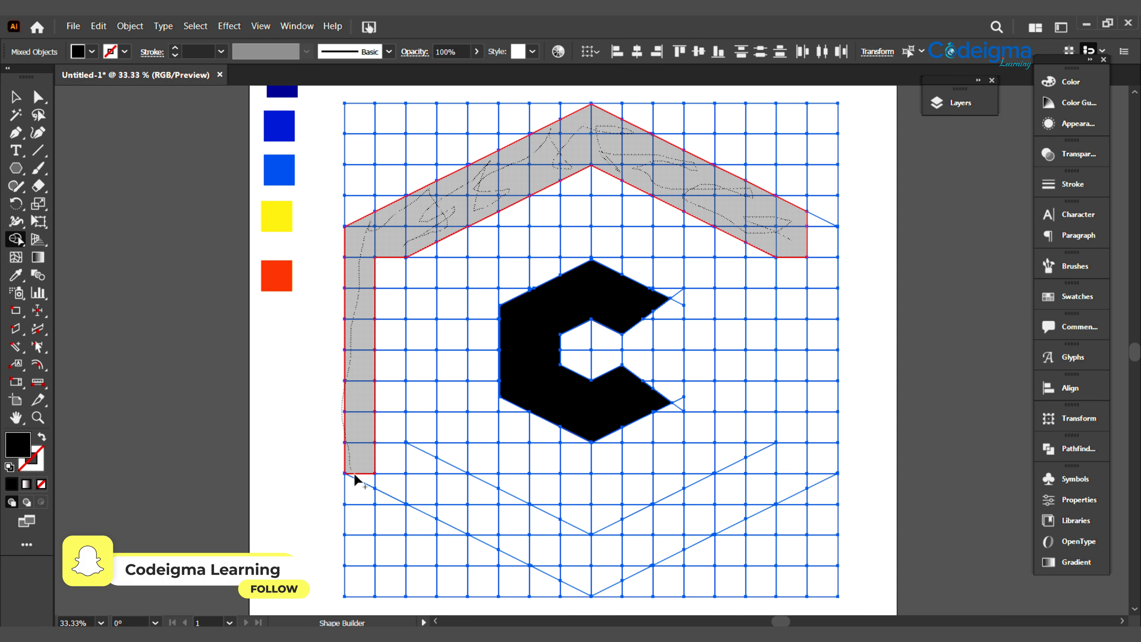
{"action": "left_click_drag", "start_coordinate": [389, 333], "coordinate": [393, 414]}
{"action": "mouse_move", "coordinate": [434, 515]}
{"action": "left_mouse_down"}
{"action": "mouse_move", "coordinate": [425, 466]}
{"action": "mouse_move", "coordinate": [487, 505]}
{"action": "mouse_move", "coordinate": [492, 543]}
{"action": "mouse_move", "coordinate": [517, 518]}
{"action": "mouse_move", "coordinate": [511, 502]}
{"action": "mouse_move", "coordinate": [544, 568]}
{"action": "mouse_move", "coordinate": [553, 535]}
{"action": "mouse_move", "coordinate": [581, 582]}
{"action": "mouse_move", "coordinate": [617, 533]}
{"action": "mouse_move", "coordinate": [622, 567]}
{"action": "mouse_move", "coordinate": [638, 557]}
{"action": "mouse_move", "coordinate": [677, 502]}
{"action": "mouse_move", "coordinate": [663, 553]}
{"action": "mouse_move", "coordinate": [703, 528]}
{"action": "mouse_move", "coordinate": [702, 492]}
{"action": "mouse_move", "coordinate": [736, 474]}
{"action": "mouse_move", "coordinate": [743, 511]}
{"action": "mouse_move", "coordinate": [771, 460]}
{"action": "mouse_move", "coordinate": [793, 465]}
{"action": "mouse_move", "coordinate": [785, 489]}
{"action": "mouse_move", "coordinate": [825, 463]}
{"action": "mouse_move", "coordinate": [815, 394]}
{"action": "mouse_move", "coordinate": [785, 418]}
{"action": "mouse_move", "coordinate": [810, 222]}
{"action": "mouse_move", "coordinate": [823, 365]}
{"action": "left_mouse_up"}
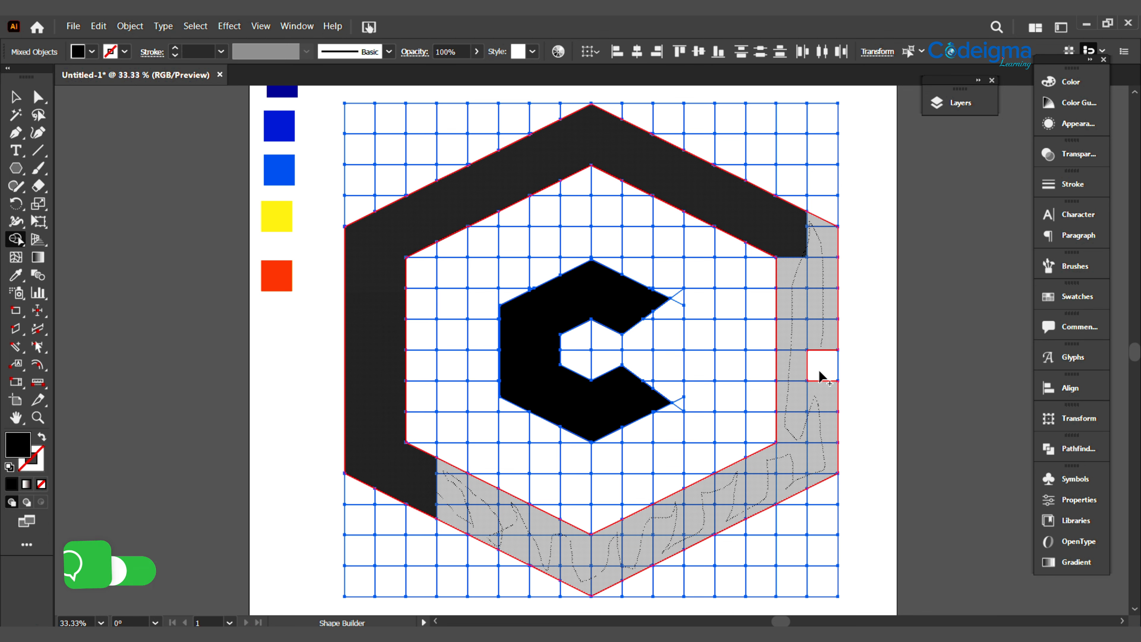
Move the C and the hexagonal ring off the artboard, and delete the grid and leftover lines.
{"action": "key", "text": "ctrl+minus"}
{"action": "key", "text": "ctrl+minus"}
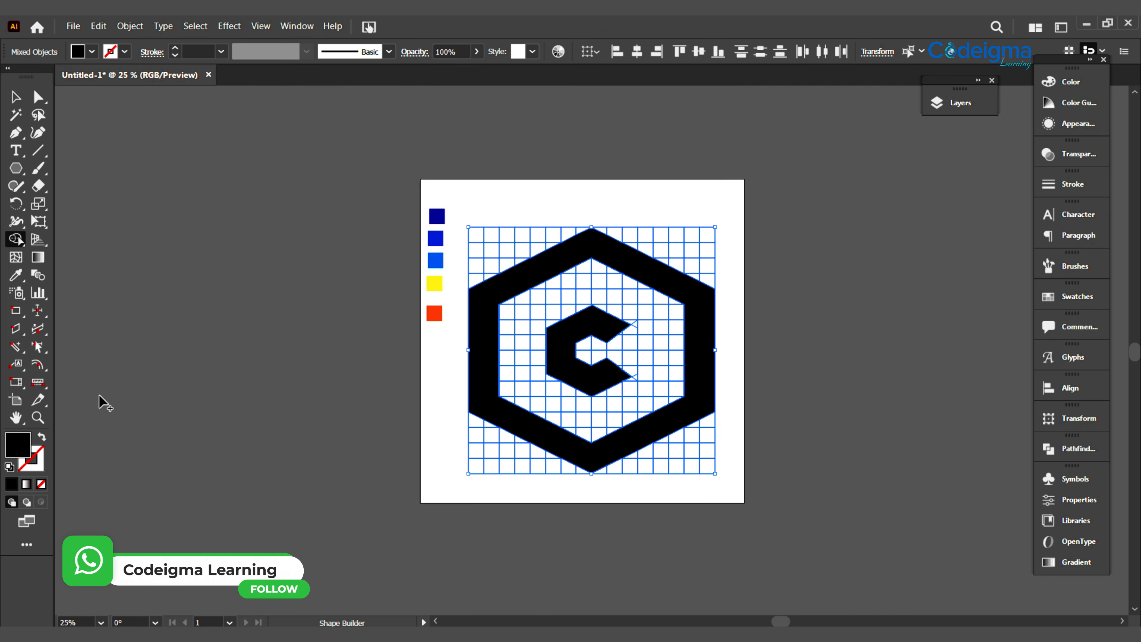
{"action": "key", "text": "v"}
{"action": "key", "text": "ctrl+shift+a"}
{"action": "left_click", "coordinate": [581, 459]}
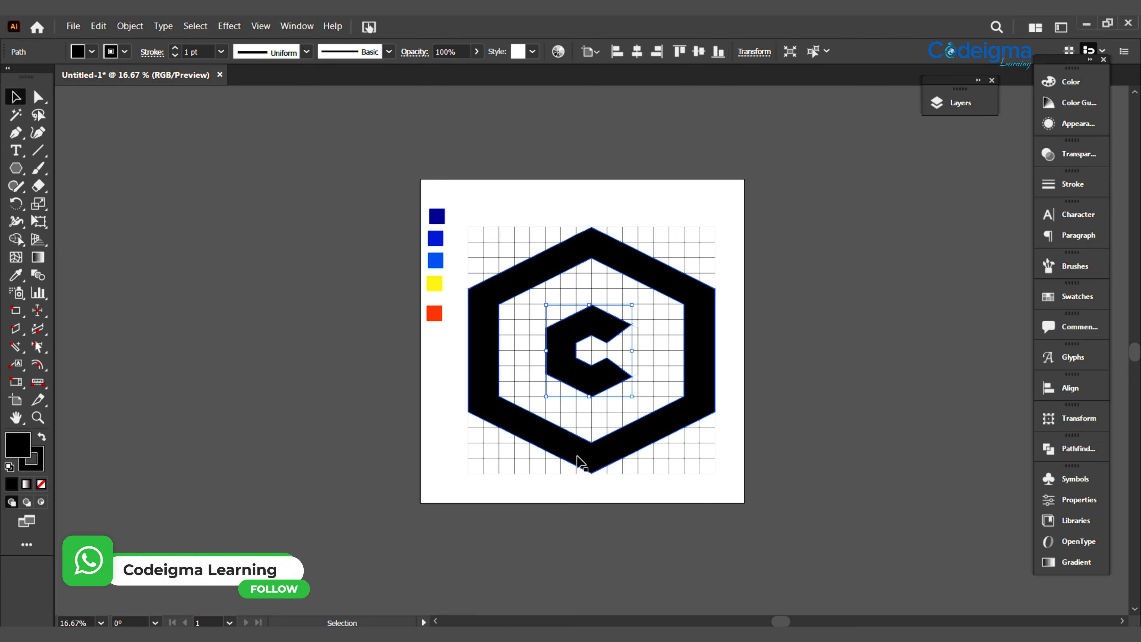
{"action": "left_click_drag", "start_coordinate": [582, 455], "coordinate": [866, 425]}
{"action": "left_click_drag", "start_coordinate": [461, 209], "coordinate": [719, 493]}
{"action": "key", "text": "Delete"}
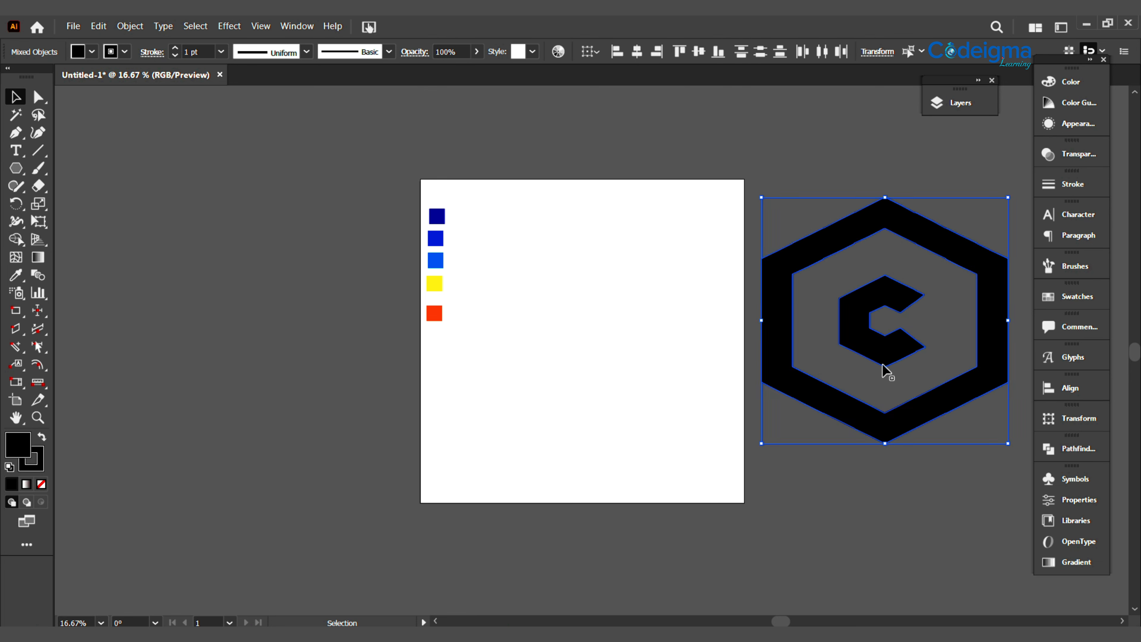
Move the logo back onto the artboard, scale it down proportionally, and place it near the centre.
{"action": "left_click_drag", "start_coordinate": [887, 372], "coordinate": [593, 384]}
{"action": "left_click_drag", "start_coordinate": [720, 223], "coordinate": [640, 302]}
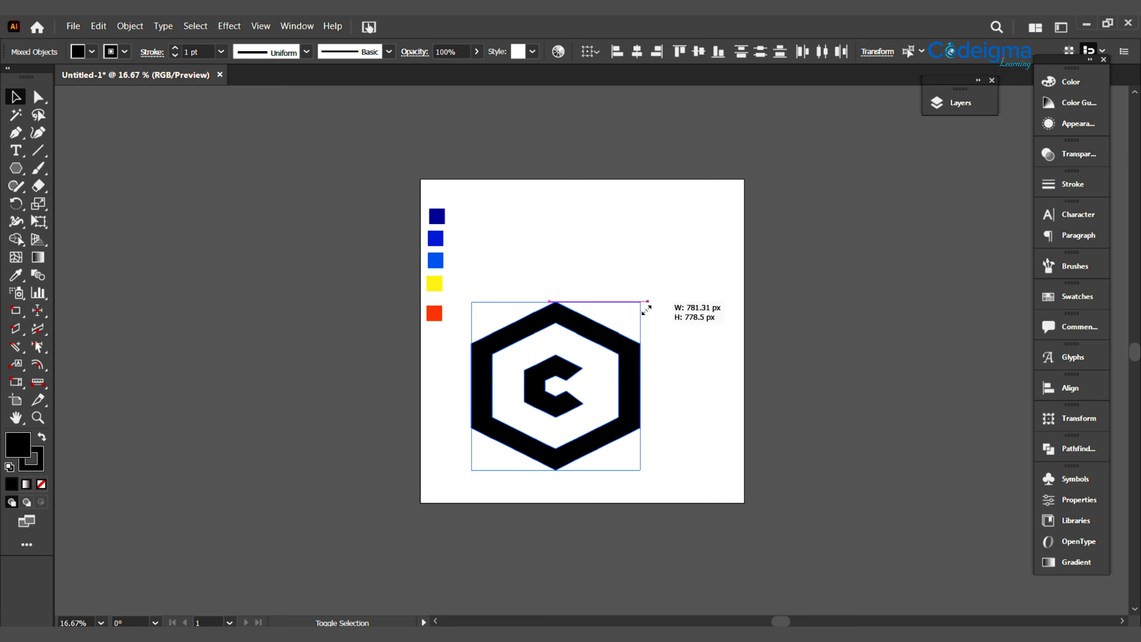
{"action": "left_click_drag", "start_coordinate": [560, 407], "coordinate": [581, 341]}
{"action": "left_click", "coordinate": [595, 442]}
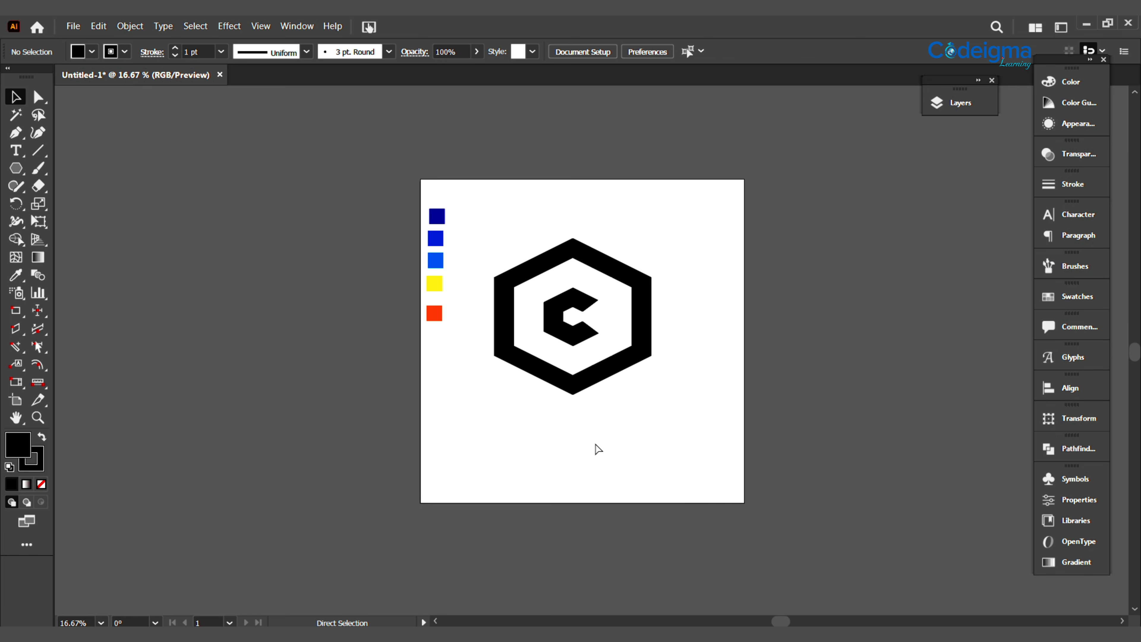
Select the letter C and centre it horizontally inside the hexagonal ring.
{"action": "scroll", "coordinate": [595, 443], "scroll_direction": "up", "scroll_amount": 2}
{"action": "scroll", "coordinate": [560, 480], "scroll_direction": "up", "scroll_amount": 3}
{"action": "scroll", "coordinate": [560, 480], "scroll_direction": "up", "scroll_amount": 1}
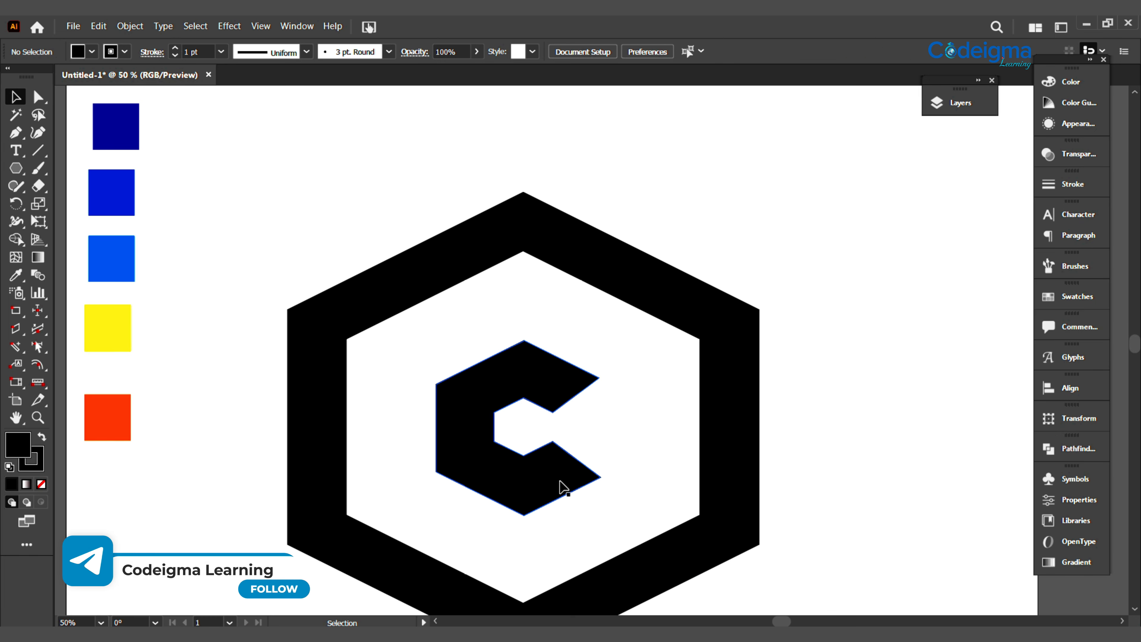
{"action": "scroll", "coordinate": [560, 480], "scroll_direction": "down", "scroll_amount": 1}
{"action": "left_click_drag", "start_coordinate": [541, 446], "coordinate": [542, 446]}
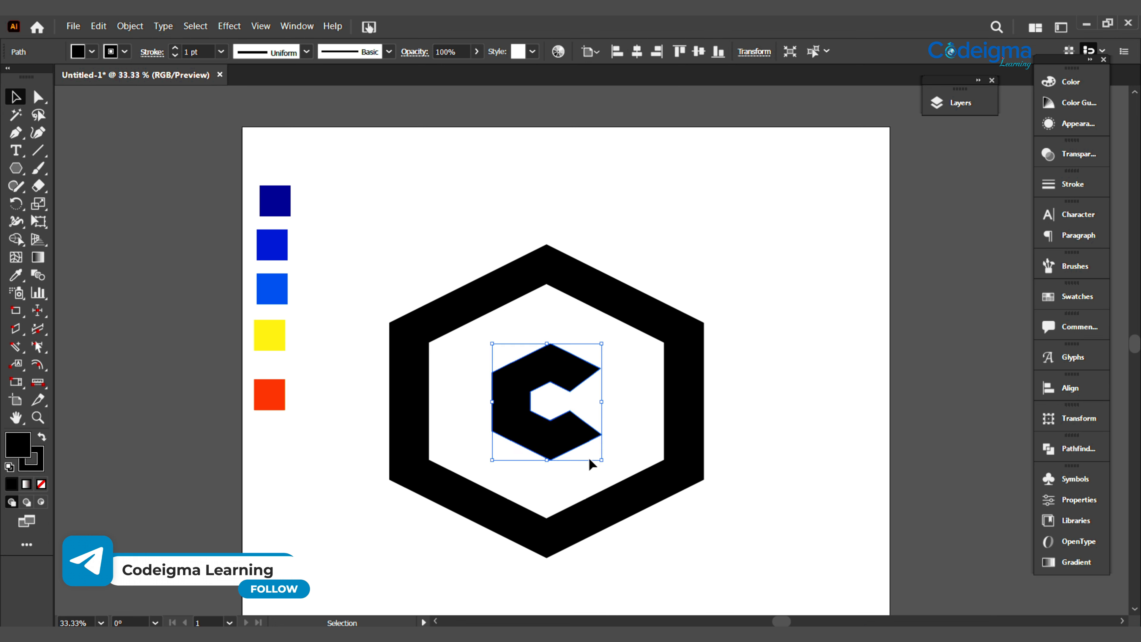
{"action": "key", "text": "i"}
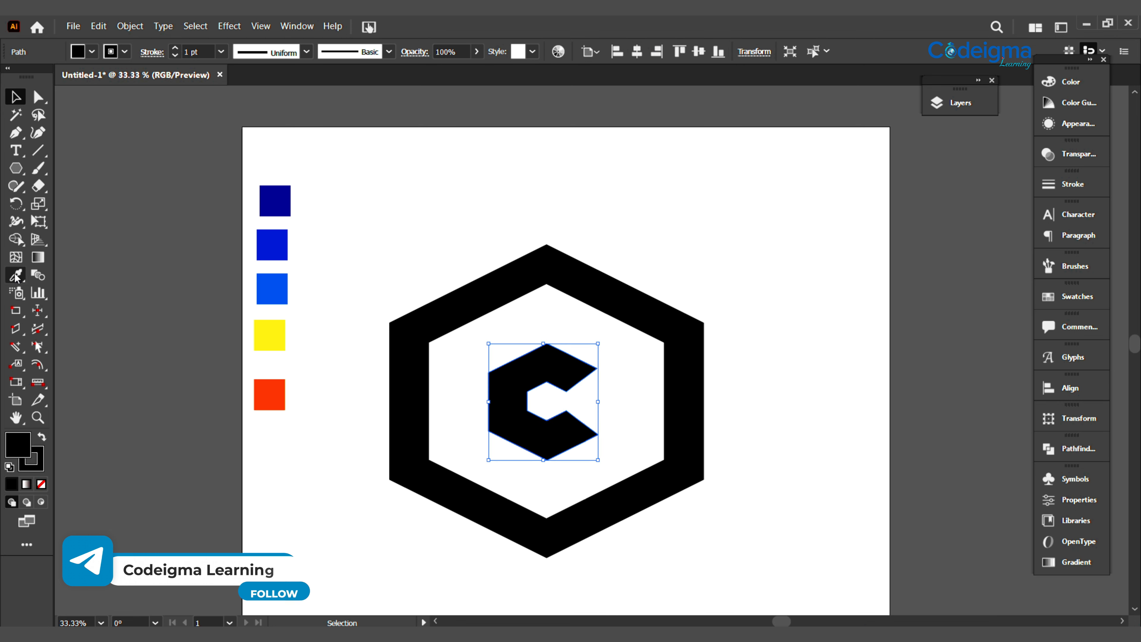
{"action": "left_click", "coordinate": [278, 200]}
{"action": "key", "text": "ctrl+z"}
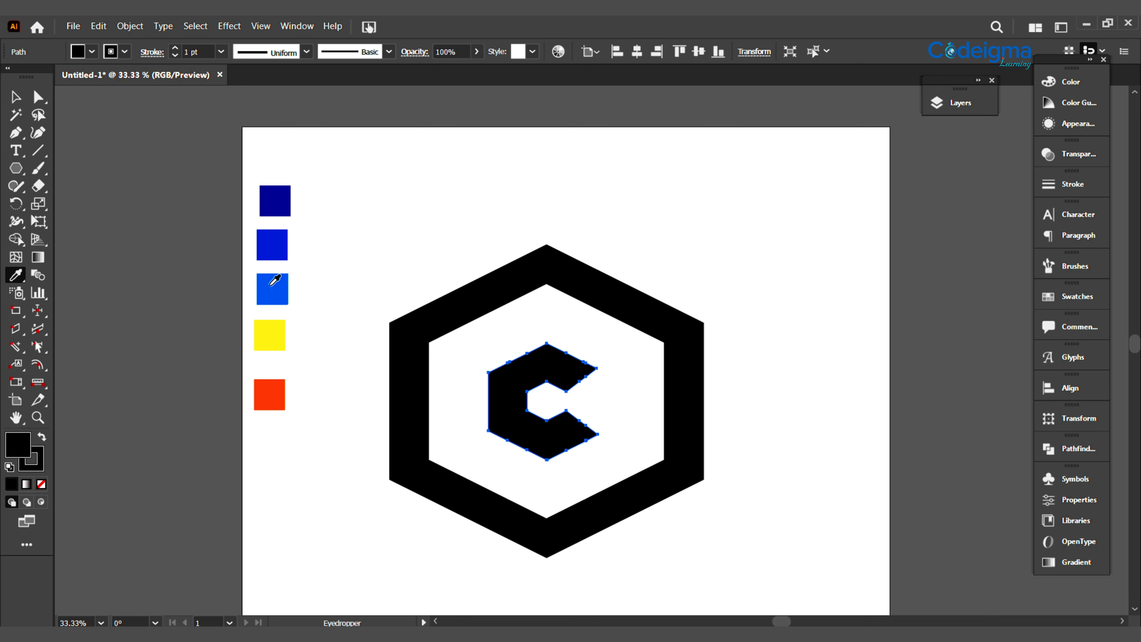
Draw a straight Pen line from the letter C's top outer corner down to its top inner corner.
{"action": "left_click", "coordinate": [16, 133]}
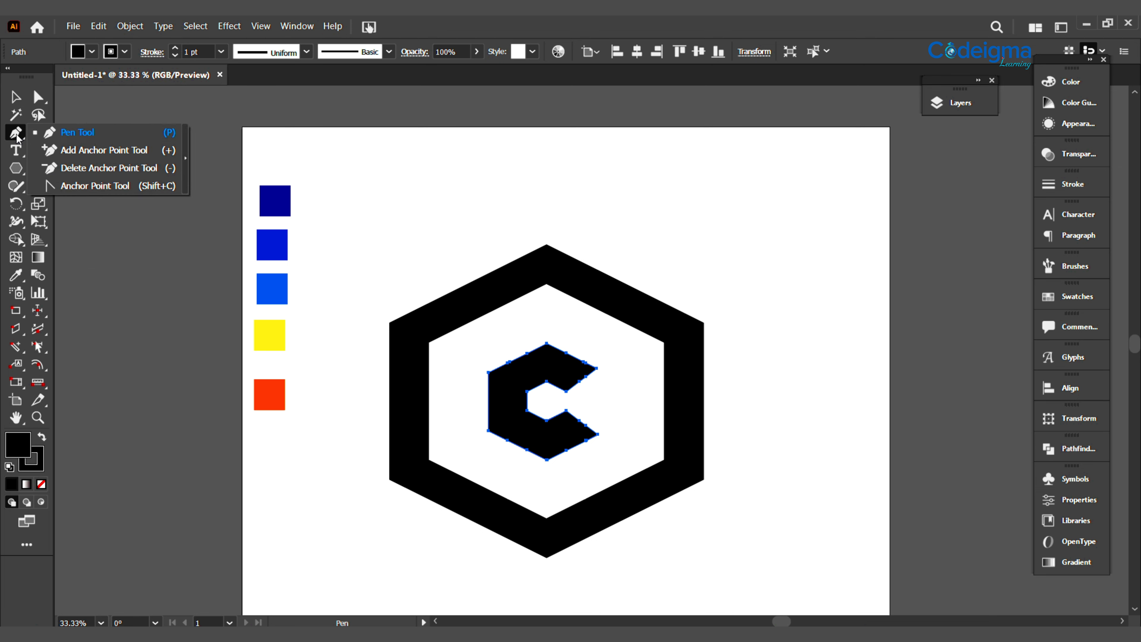
{"action": "left_click", "coordinate": [49, 131]}
{"action": "key", "text": "ctrl+plus"}
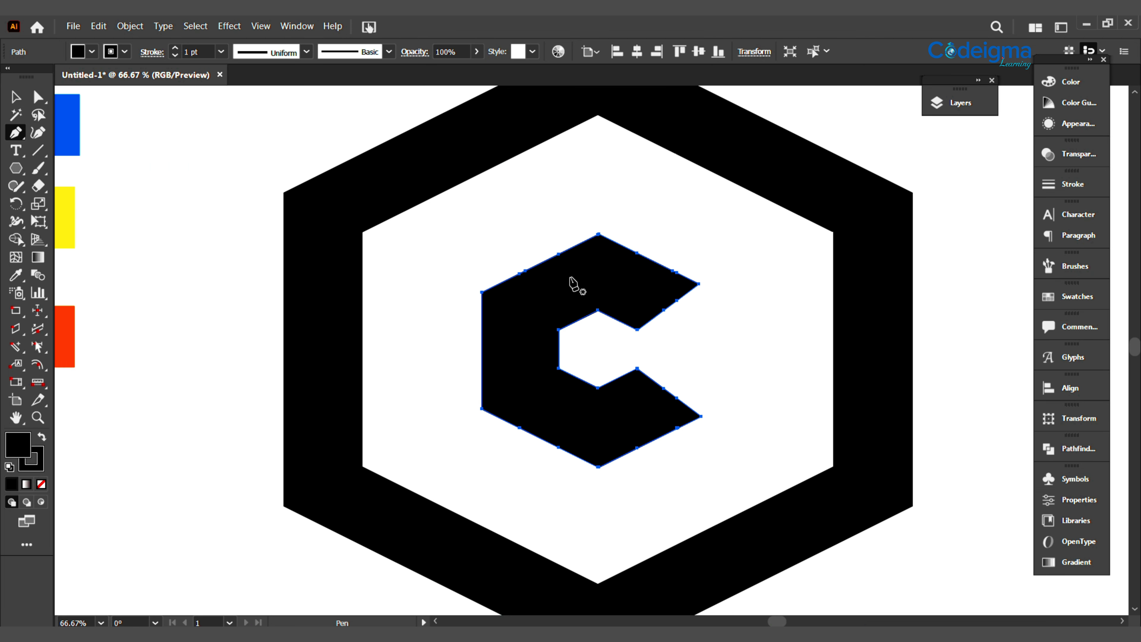
{"action": "key", "text": "v"}
{"action": "left_click", "coordinate": [427, 265]}
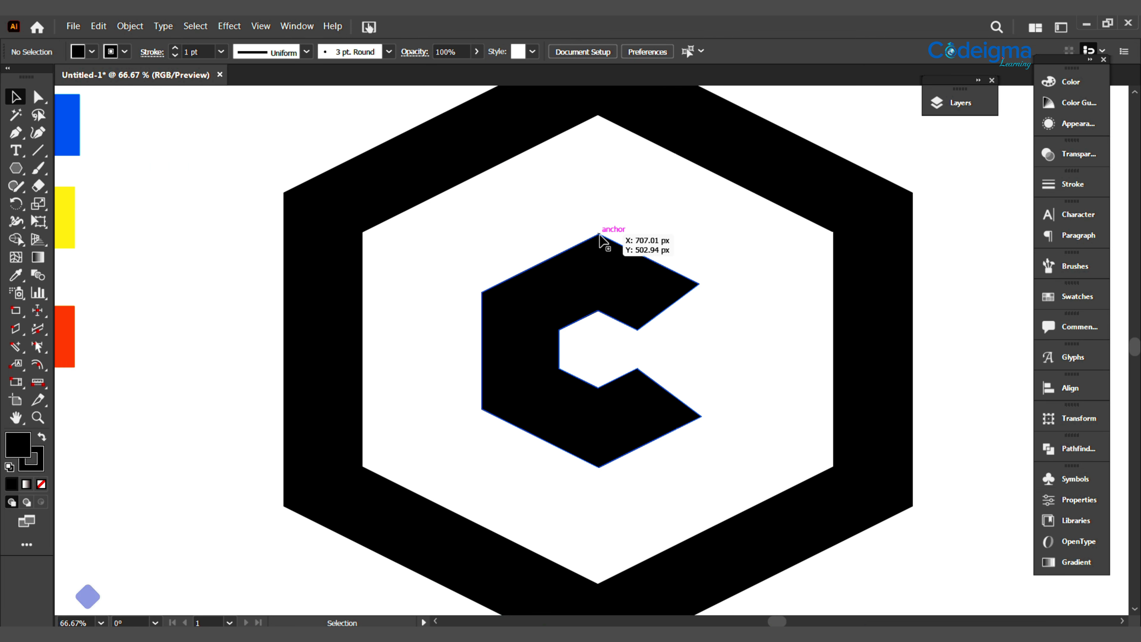
{"action": "key", "text": "p"}
{"action": "left_click", "coordinate": [598, 234]}
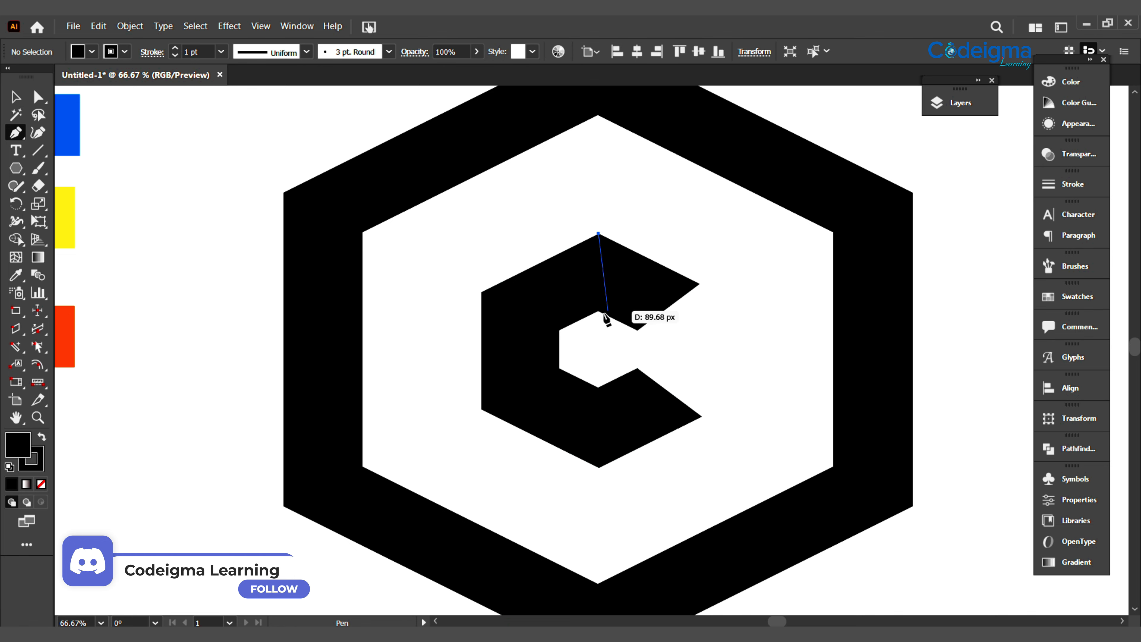
{"action": "left_click", "coordinate": [598, 311]}
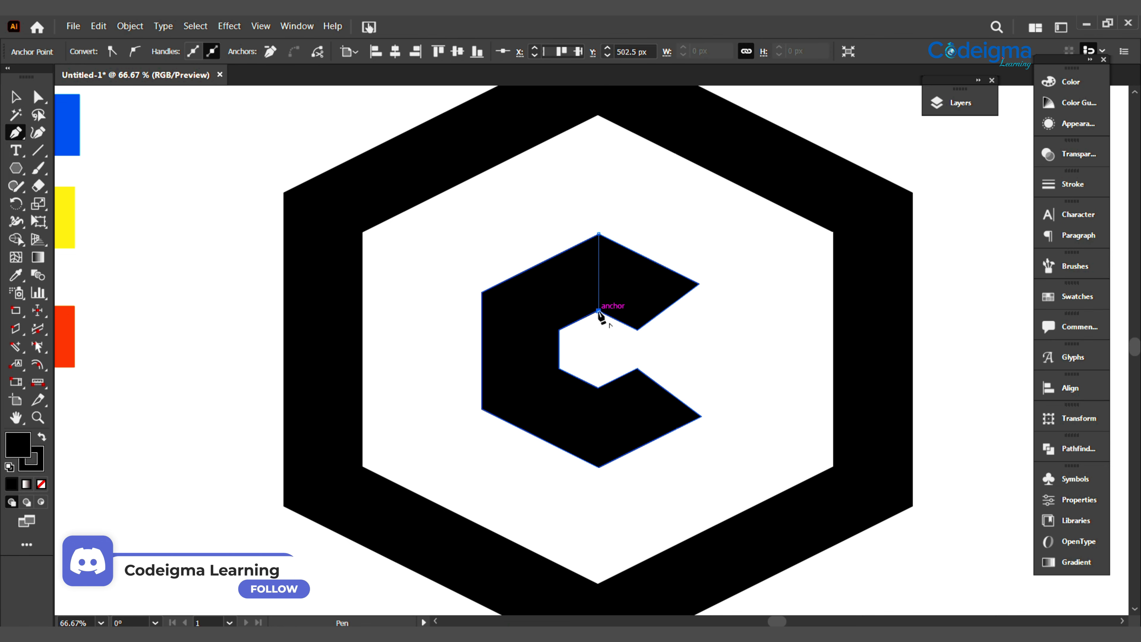
Draw three more Pen lines joining the C's upper-left, lower-left and bottom outer corners to the matching inner corners.
{"action": "left_click", "coordinate": [483, 292]}
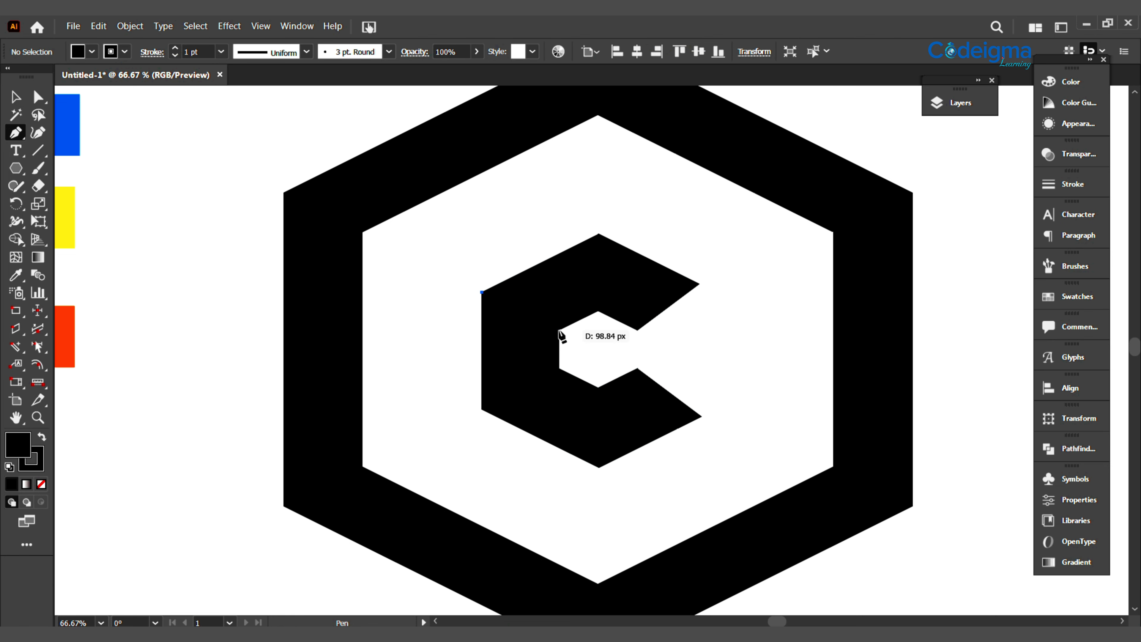
{"action": "left_click", "coordinate": [559, 330]}
{"action": "key", "text": "Return"}
{"action": "left_click", "coordinate": [482, 409]}
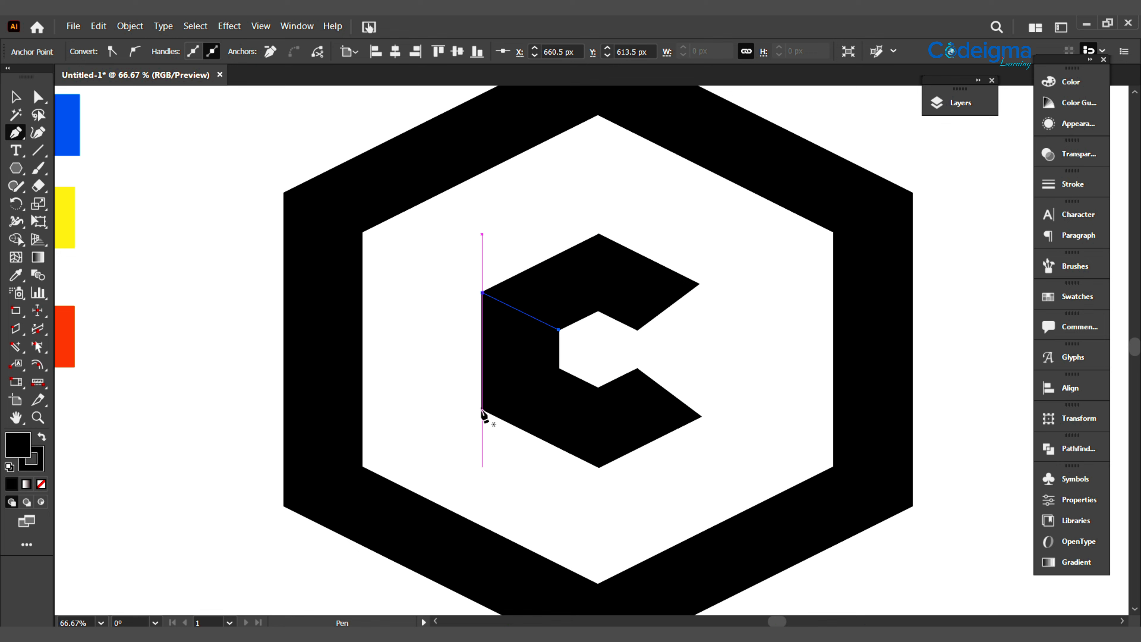
{"action": "left_click", "coordinate": [560, 369]}
{"action": "left_click", "coordinate": [599, 469]}
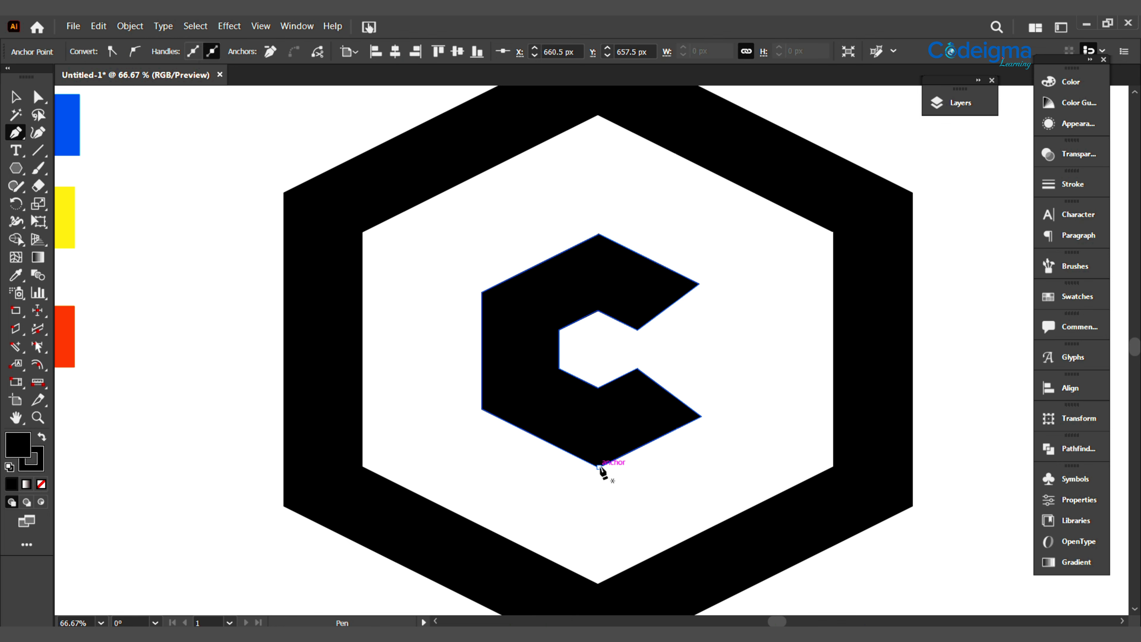
{"action": "left_click", "coordinate": [599, 388]}
{"action": "key", "text": "v"}
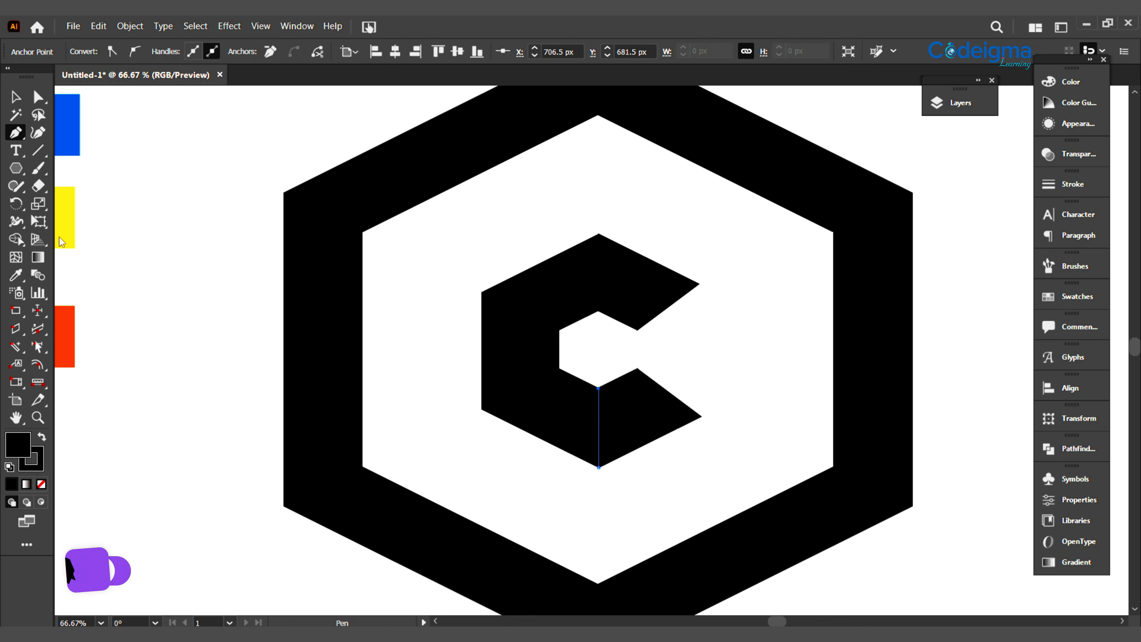
Select all four corner lines on the letter C and apply a blue swatch to them with the Eyedropper.
{"action": "key", "text": "ctrl+minus"}
{"action": "key", "text": "ctrl+minus"}
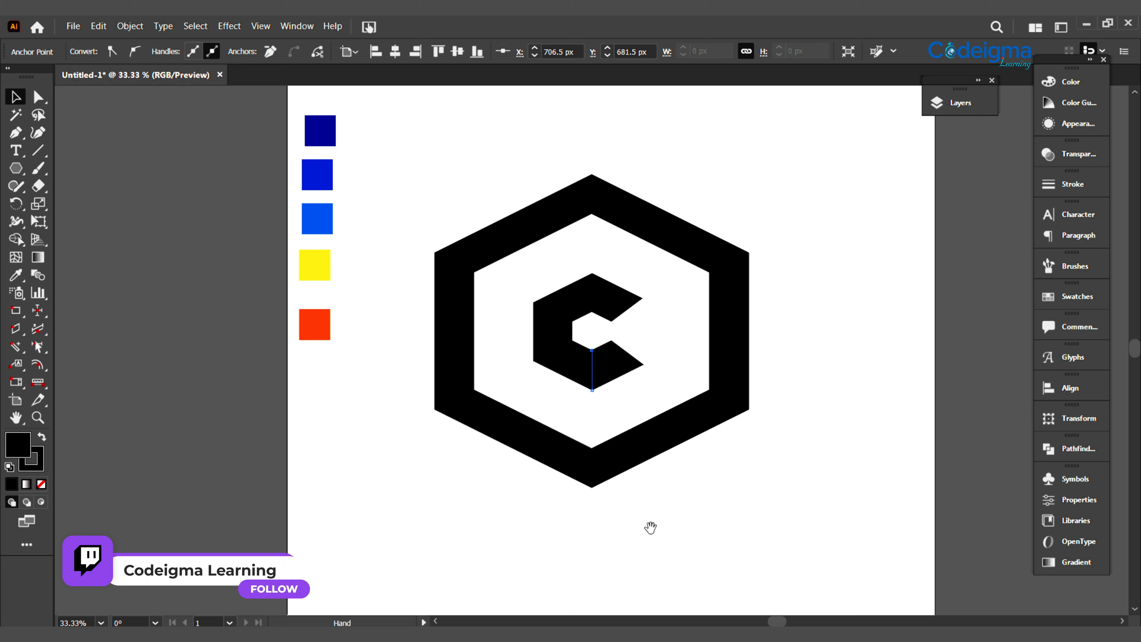
{"action": "left_click_drag", "start_coordinate": [651, 527], "coordinate": [488, 533]}
{"action": "left_click", "coordinate": [958, 104]}
{"action": "left_click", "coordinate": [668, 118]}
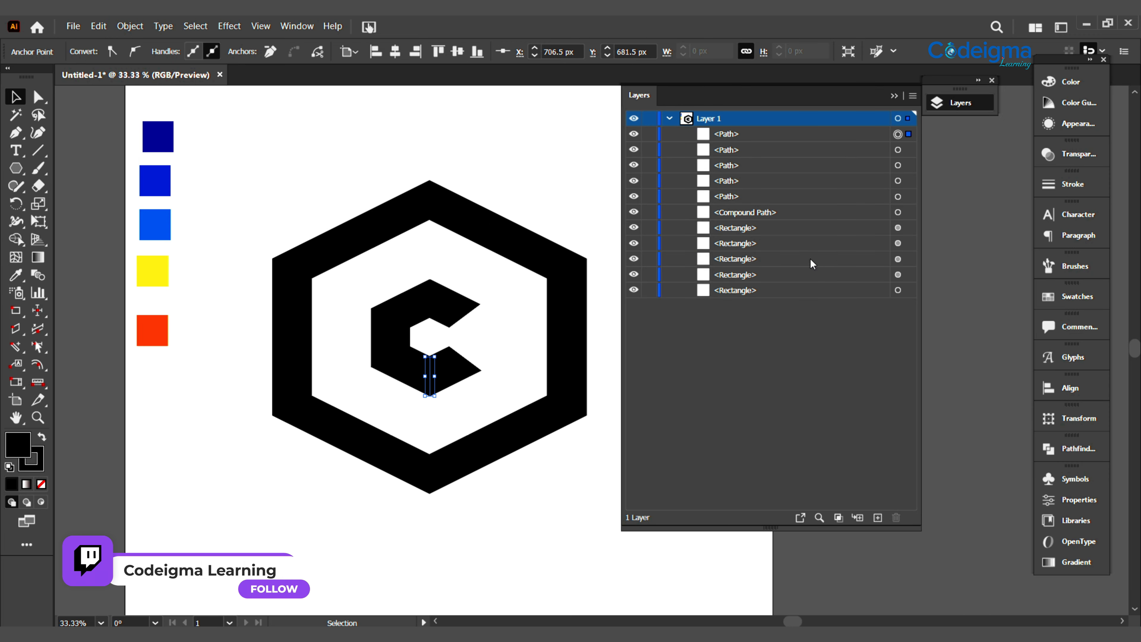
{"action": "left_click", "coordinate": [898, 180], "text": "shift"}
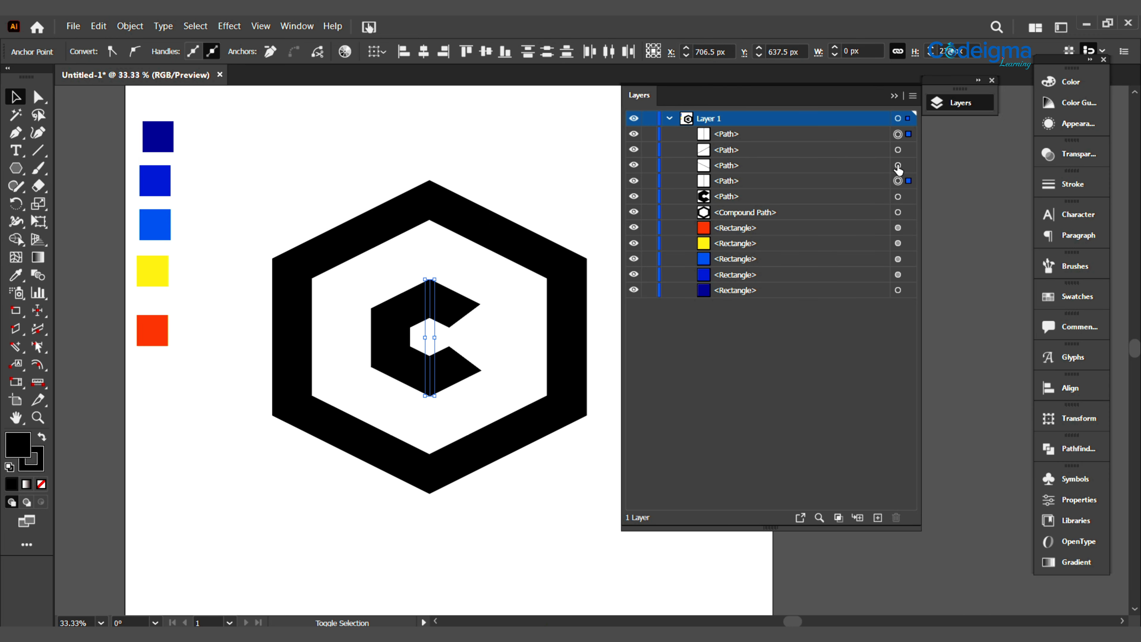
{"action": "left_click", "coordinate": [898, 165], "text": "shift"}
{"action": "left_click", "coordinate": [898, 134], "text": "shift"}
{"action": "left_click", "coordinate": [16, 274]}
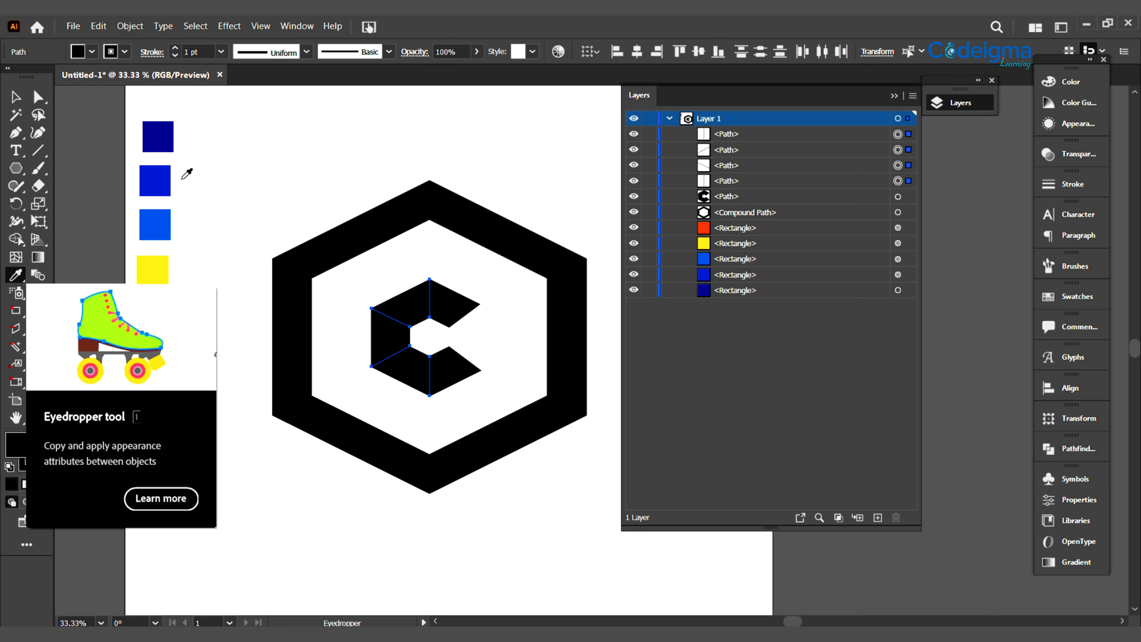
{"action": "left_click", "coordinate": [156, 180]}
Select the letter C and fill it with the medium blue swatch using the Eyedropper.
{"action": "left_click", "coordinate": [898, 196]}
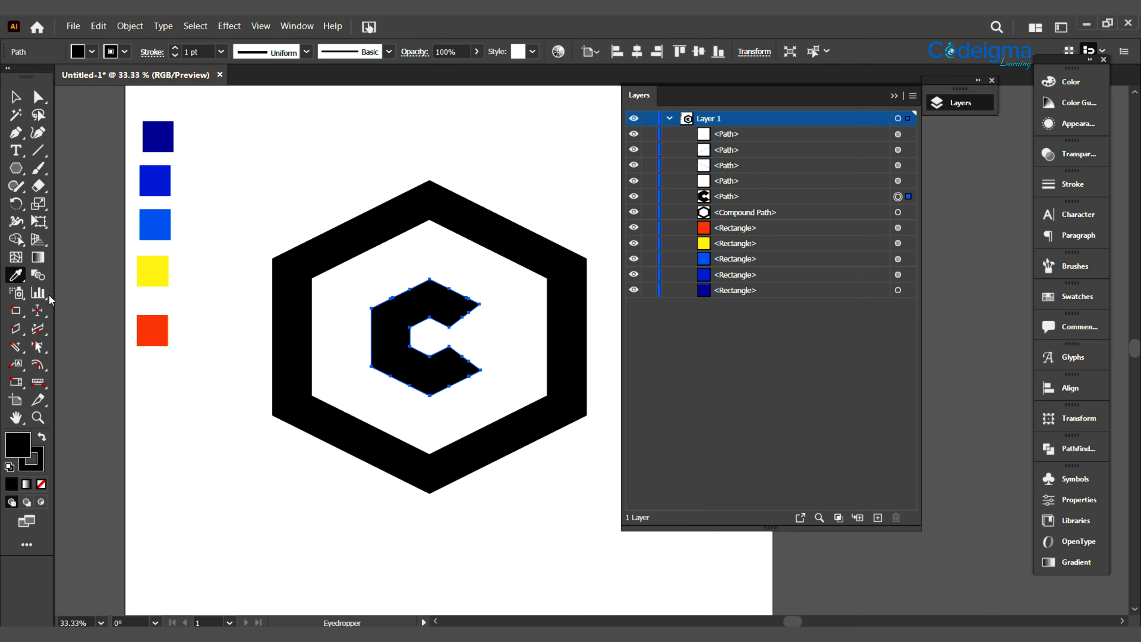
{"action": "left_click", "coordinate": [160, 135]}
{"action": "left_click", "coordinate": [158, 184]}
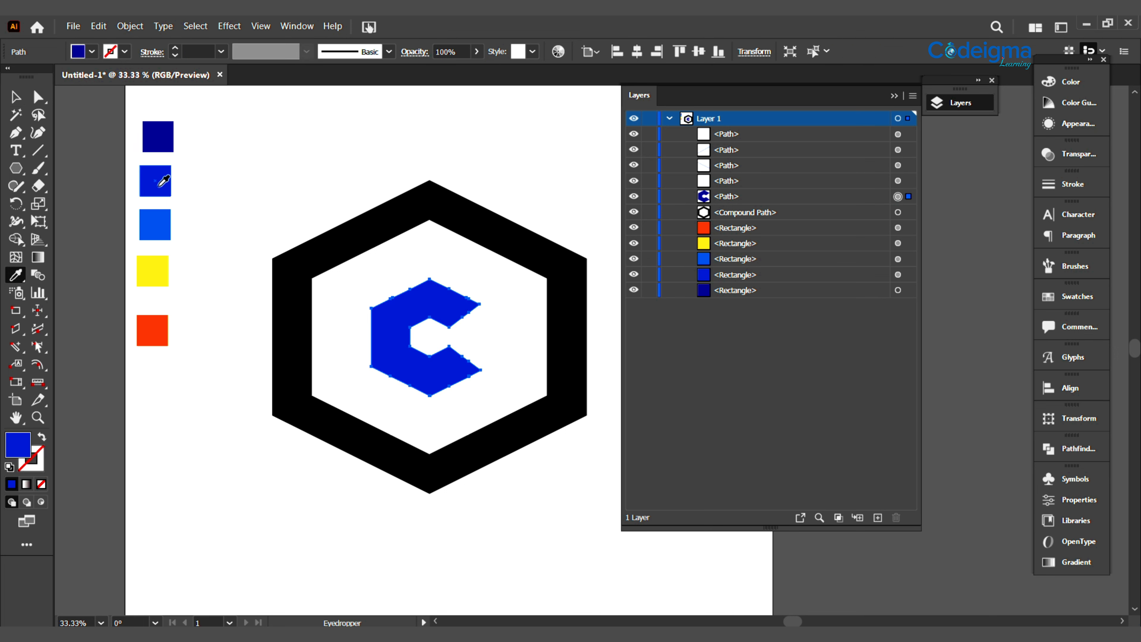
Give the four corner lines on the C a 3 pt light blue stroke with no fill.
{"action": "left_click", "coordinate": [898, 181]}
{"action": "left_click", "coordinate": [898, 165], "text": "shift"}
{"action": "left_click", "coordinate": [898, 149], "text": "shift"}
{"action": "left_click", "coordinate": [898, 134], "text": "shift"}
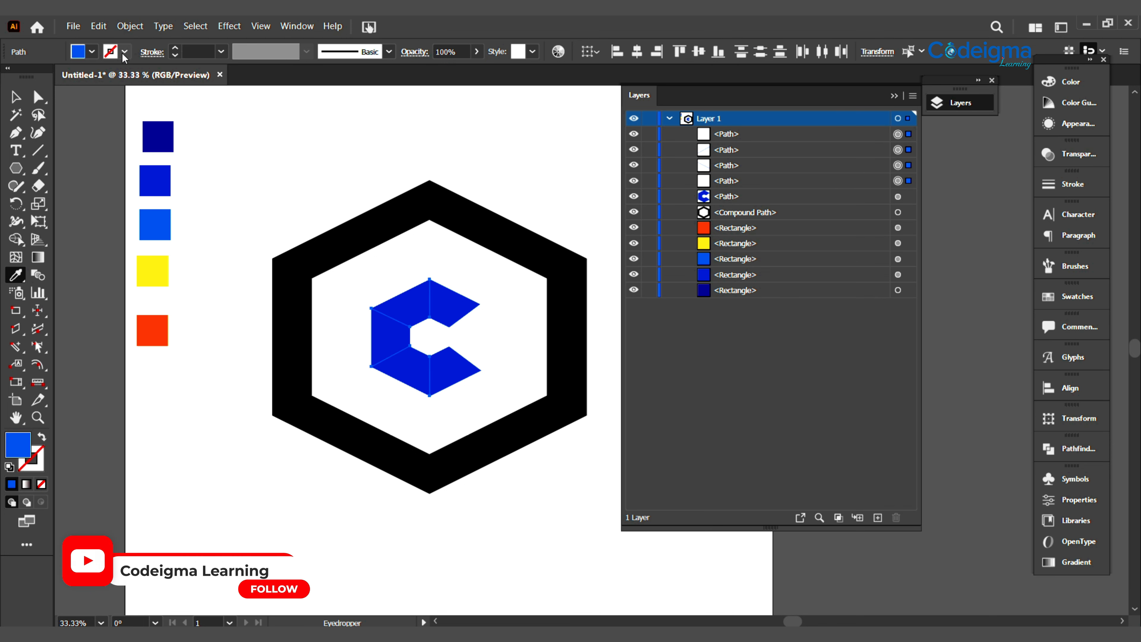
{"action": "left_click", "coordinate": [41, 436]}
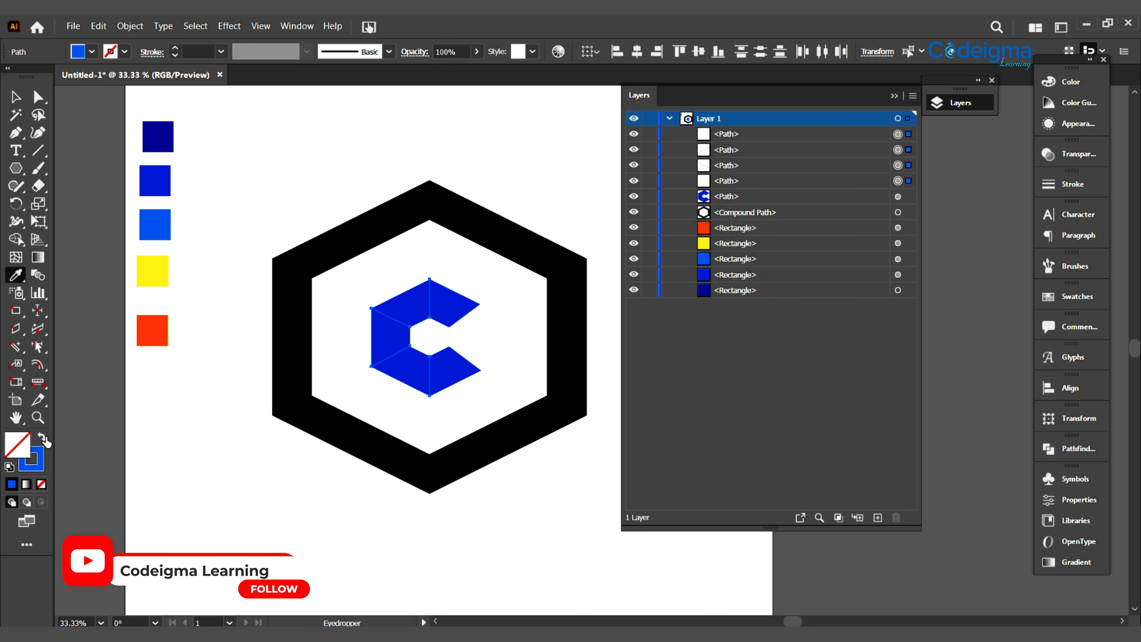
{"action": "left_click", "coordinate": [221, 52]}
{"action": "left_click", "coordinate": [238, 148]}
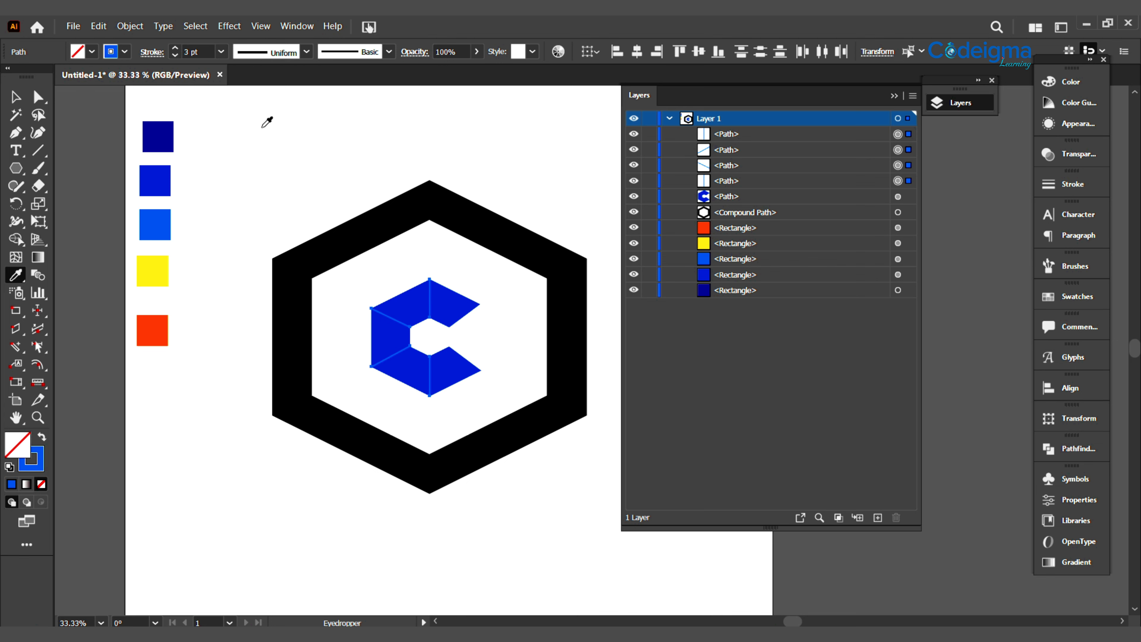
Apply the elliptical width profile to the four corner lines so they taper at both ends, and deselect them.
{"action": "left_click", "coordinate": [306, 52]}
{"action": "left_click", "coordinate": [258, 99]}
{"action": "key", "text": "v"}
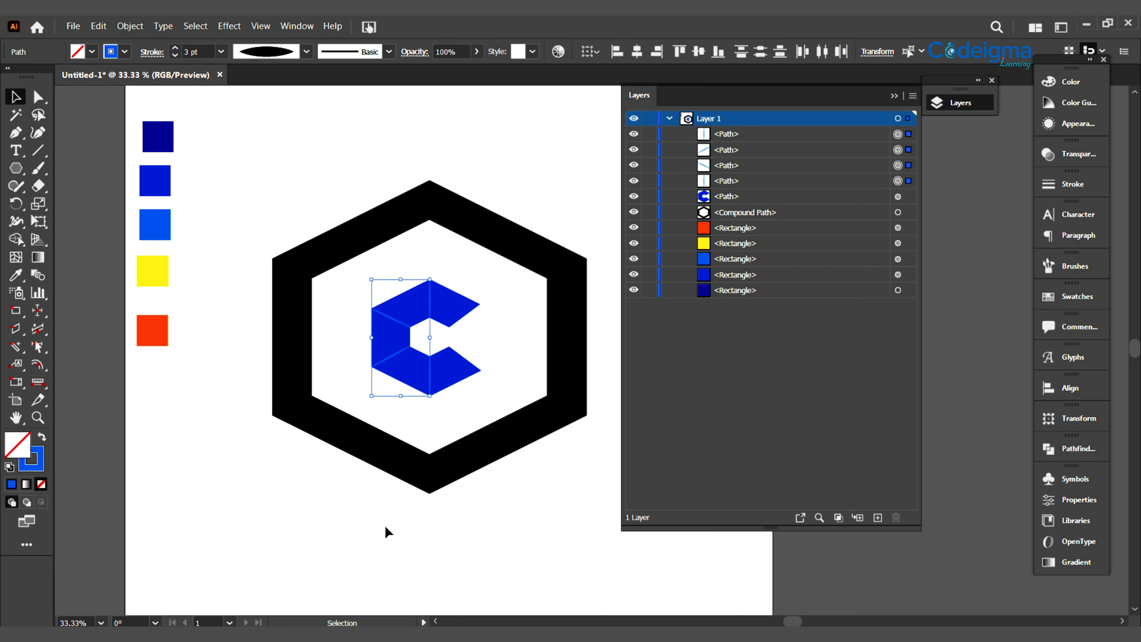
{"action": "left_click", "coordinate": [378, 538]}
{"action": "key", "text": "ctrl+equal"}
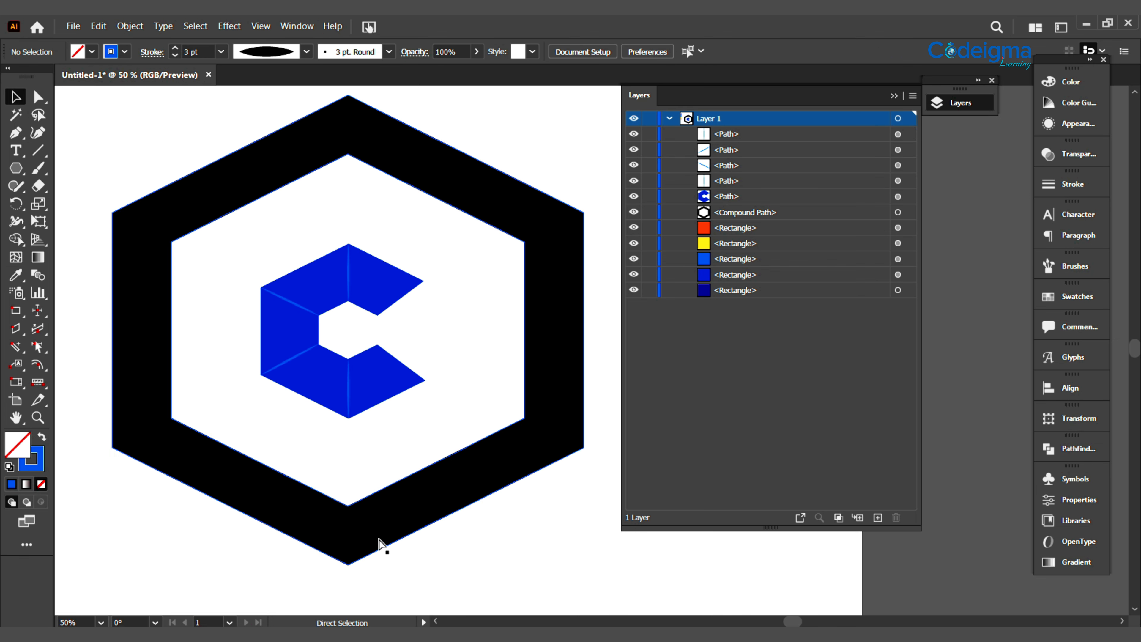
{"action": "left_click_drag", "start_coordinate": [379, 543], "coordinate": [471, 512]}
{"action": "key", "text": "ctrl+minus"}
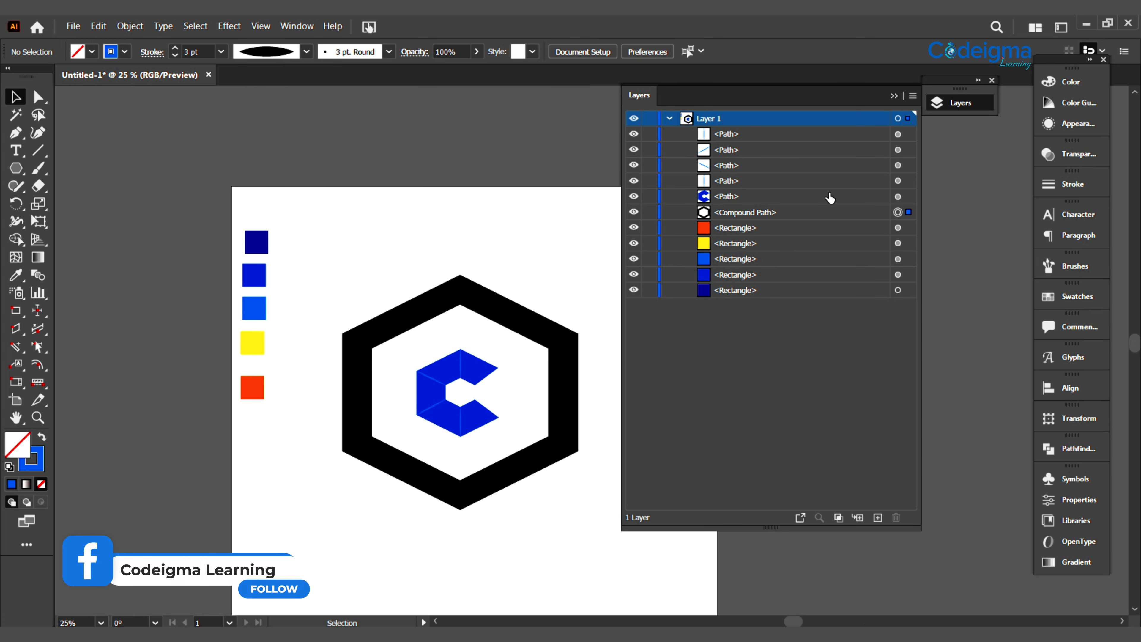
Fill the hexagonal ring with a linear gradient running from the medium blue swatch to the darkest blue swatch.
{"action": "left_click", "coordinate": [898, 212]}
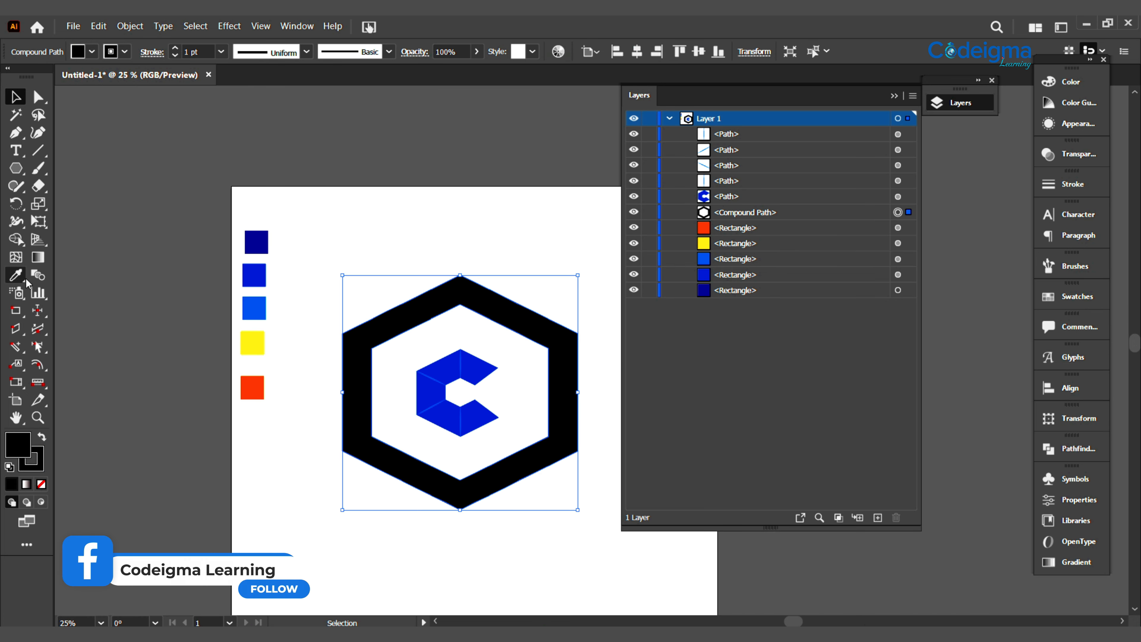
{"action": "left_click", "coordinate": [1077, 562]}
{"action": "left_click", "coordinate": [832, 468]}
{"action": "left_click_drag", "start_coordinate": [998, 441], "coordinate": [966, 324]}
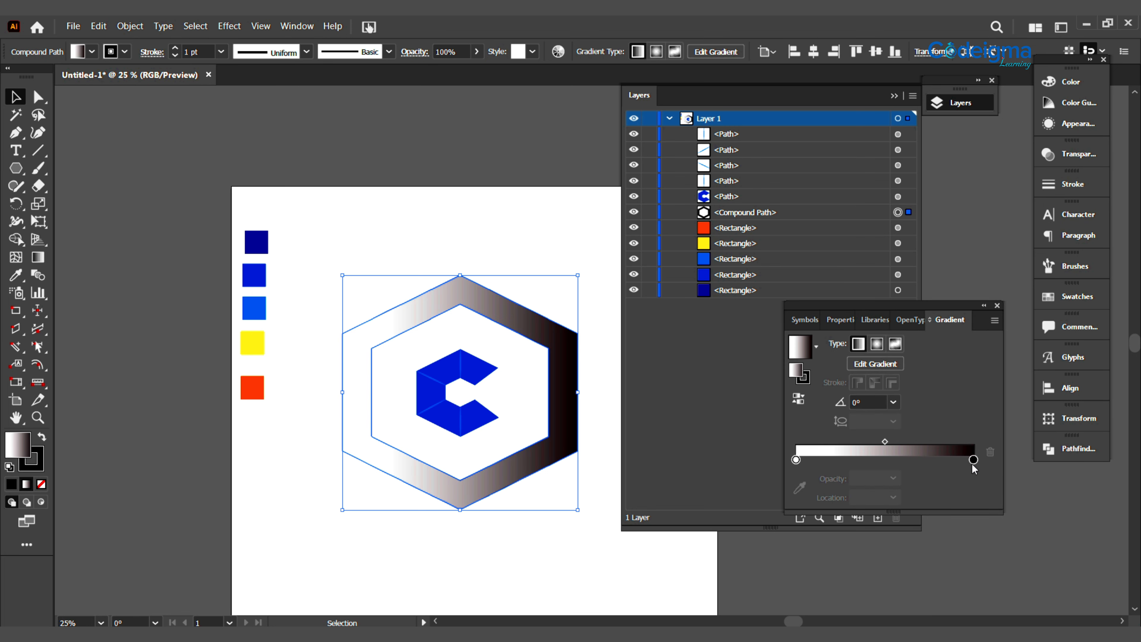
{"action": "left_click", "coordinate": [974, 442]}
{"action": "left_click", "coordinate": [800, 470]}
{"action": "left_click", "coordinate": [256, 242]}
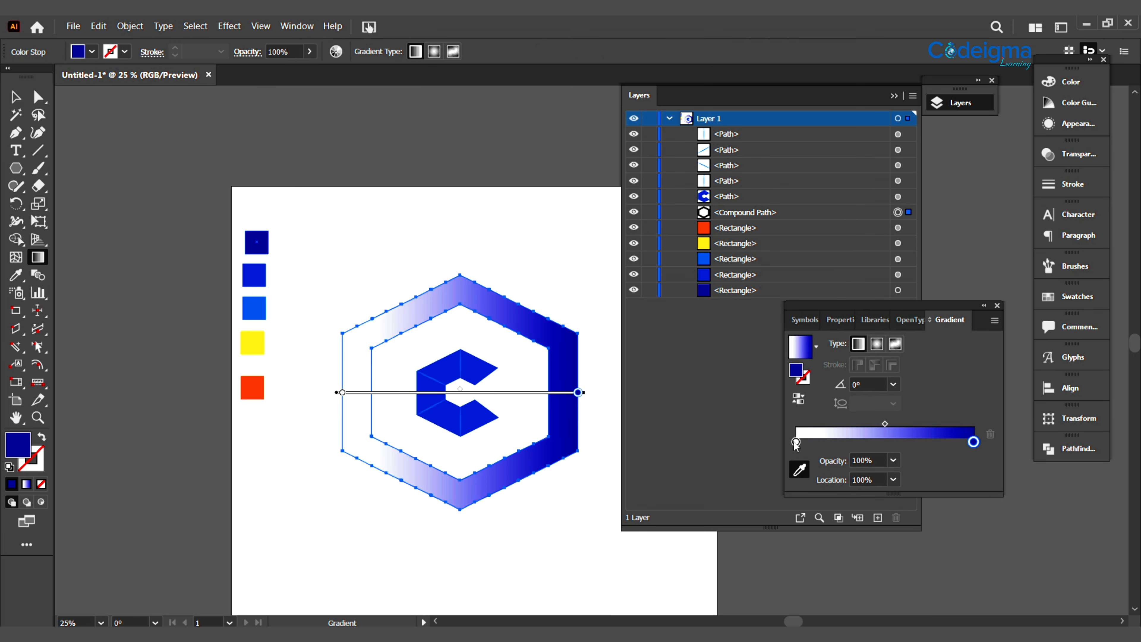
{"action": "left_click", "coordinate": [796, 442]}
{"action": "left_click", "coordinate": [800, 470]}
{"action": "left_click", "coordinate": [262, 272]}
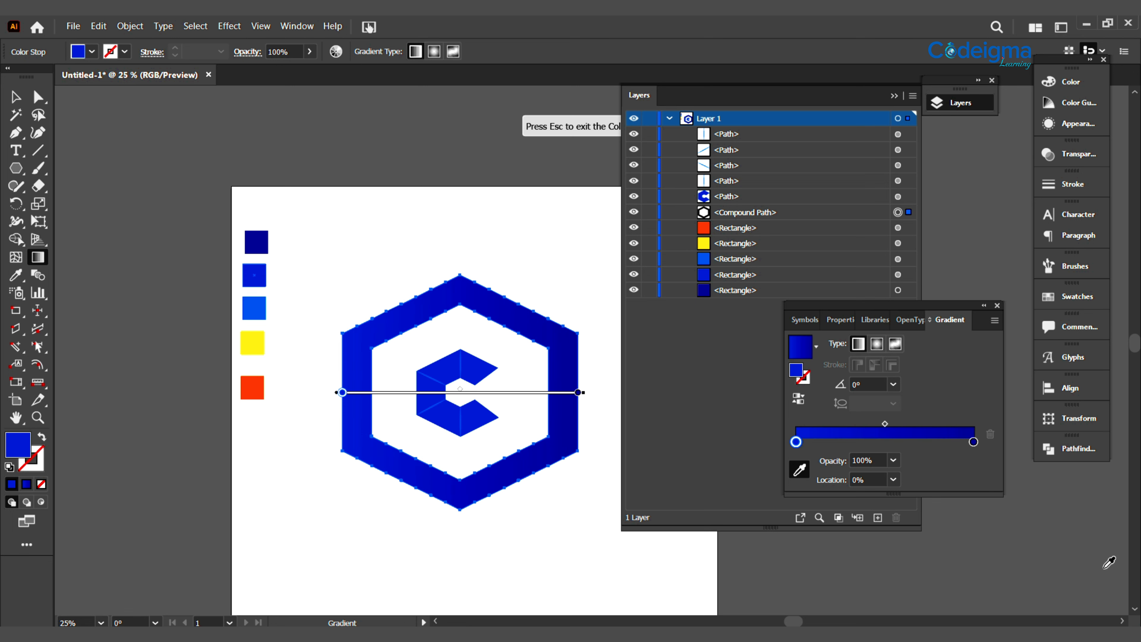
Add a stop at about 53% of the ring's gradient and colour it with the light blue swatch.
{"action": "left_click_drag", "start_coordinate": [796, 442], "coordinate": [882, 442]}
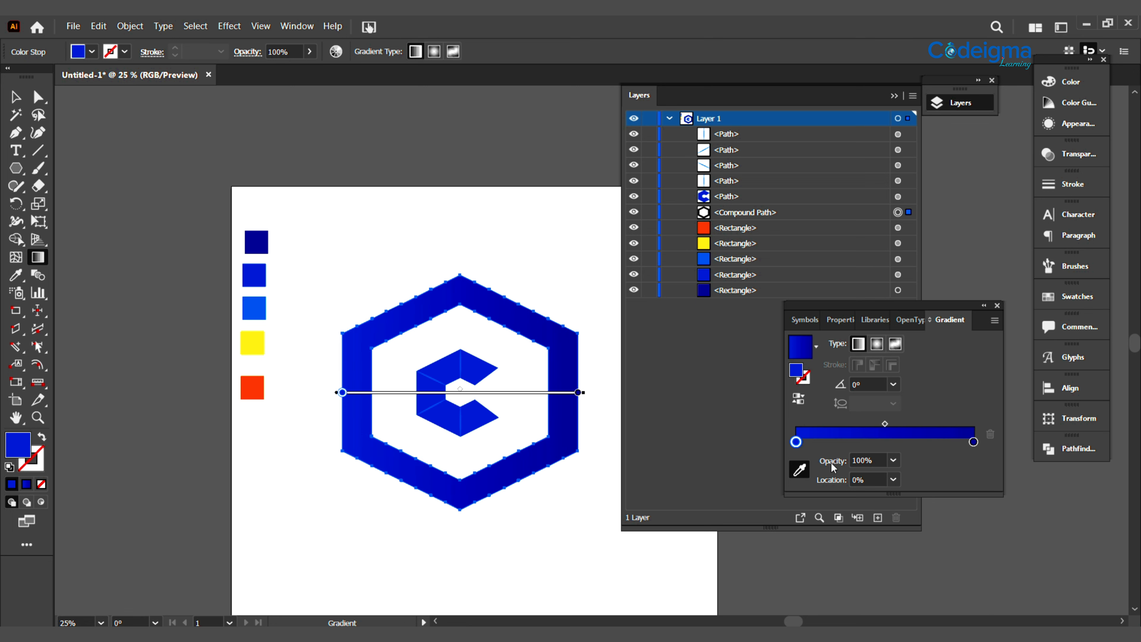
{"action": "left_click", "coordinate": [796, 443]}
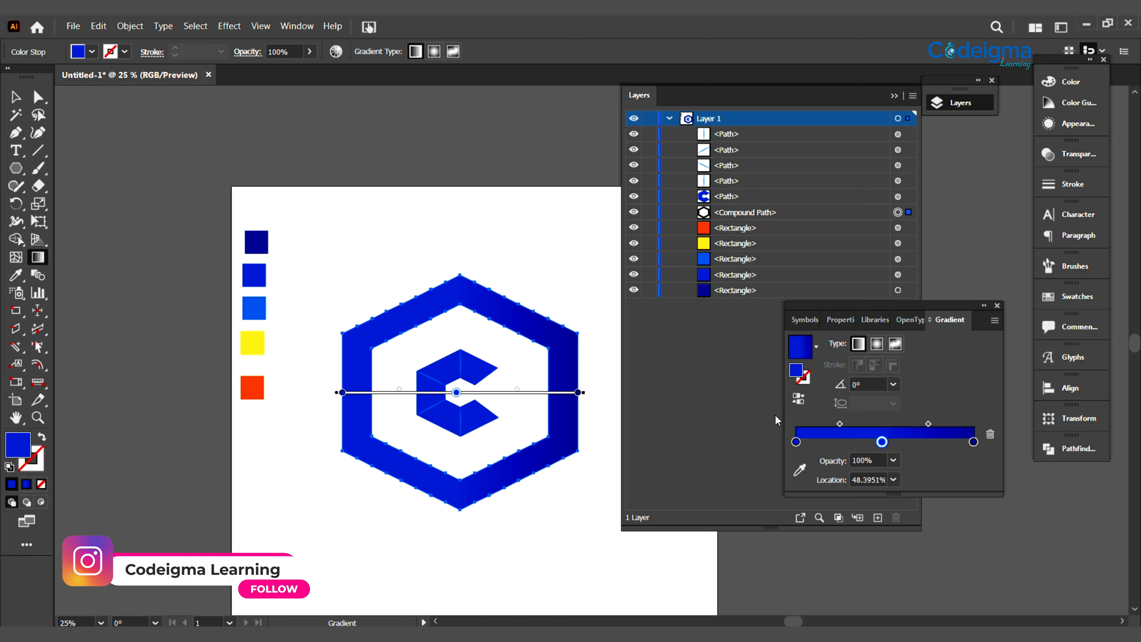
{"action": "left_click", "coordinate": [800, 470]}
{"action": "left_click", "coordinate": [254, 308]}
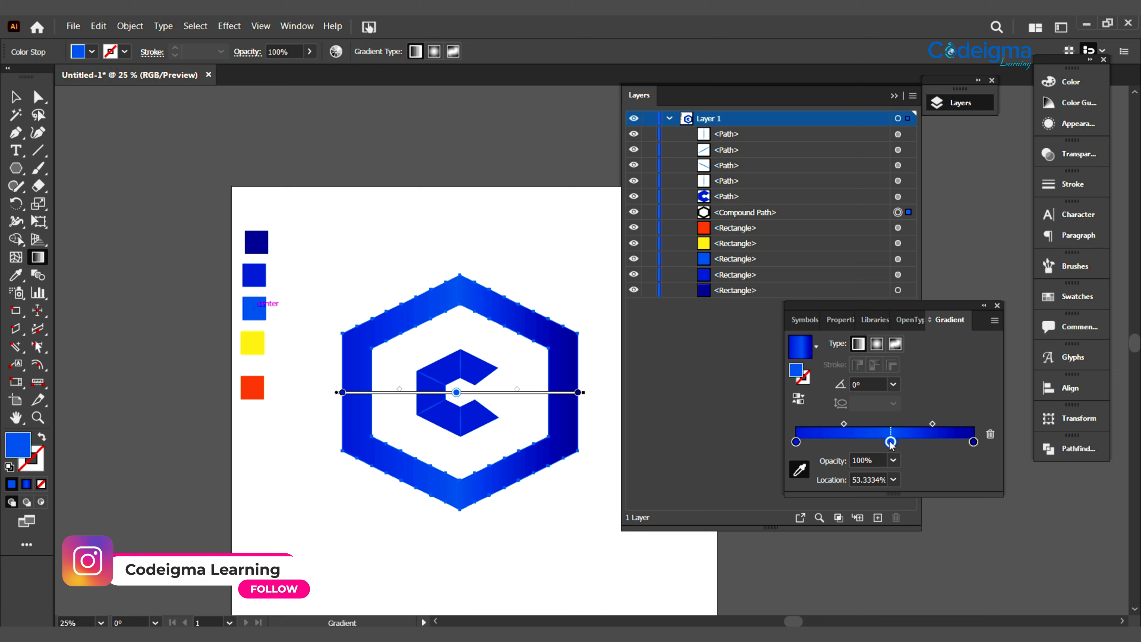
{"action": "left_click", "coordinate": [15, 97]}
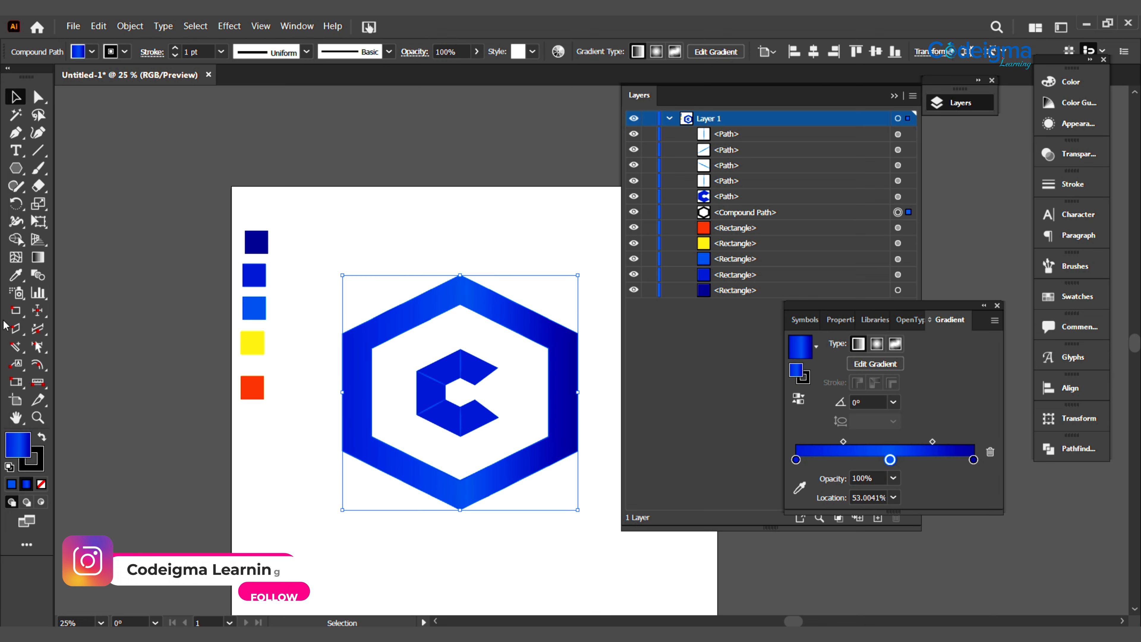
Tilt the ring's gradient to about -110°, shift its start stop inward, and place the light blue stop at about 47%.
{"action": "left_click", "coordinate": [874, 364]}
{"action": "mouse_move", "coordinate": [526, 286]}
{"action": "left_mouse_down"}
{"action": "mouse_move", "coordinate": [496, 319]}
{"action": "mouse_move", "coordinate": [401, 506]}
{"action": "left_mouse_up"}
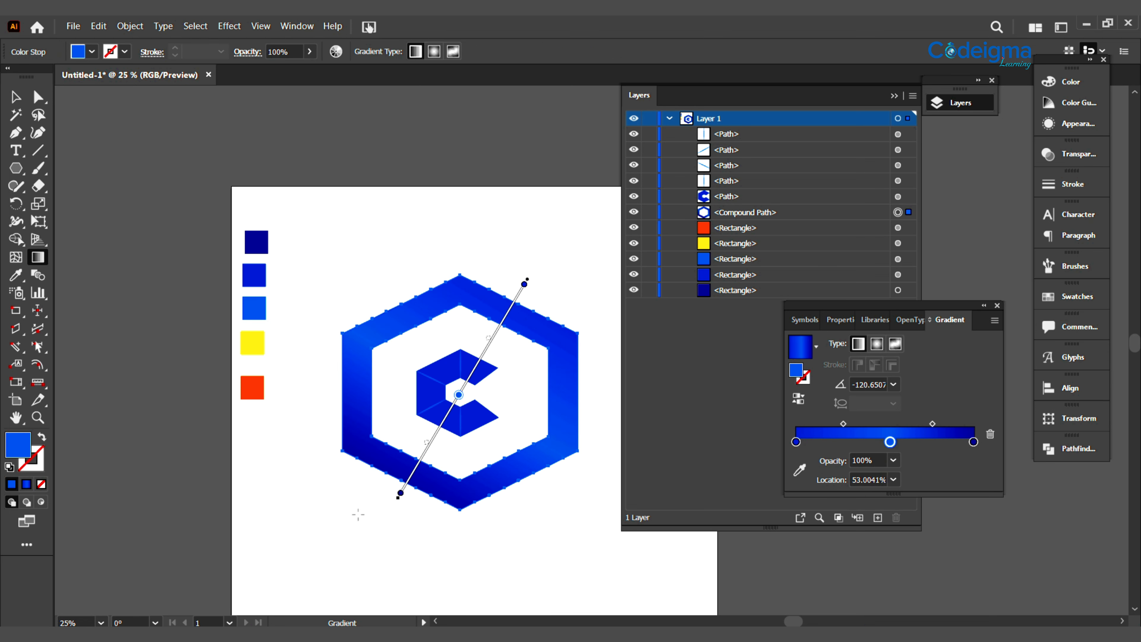
{"action": "left_click_drag", "start_coordinate": [494, 270], "coordinate": [409, 534]}
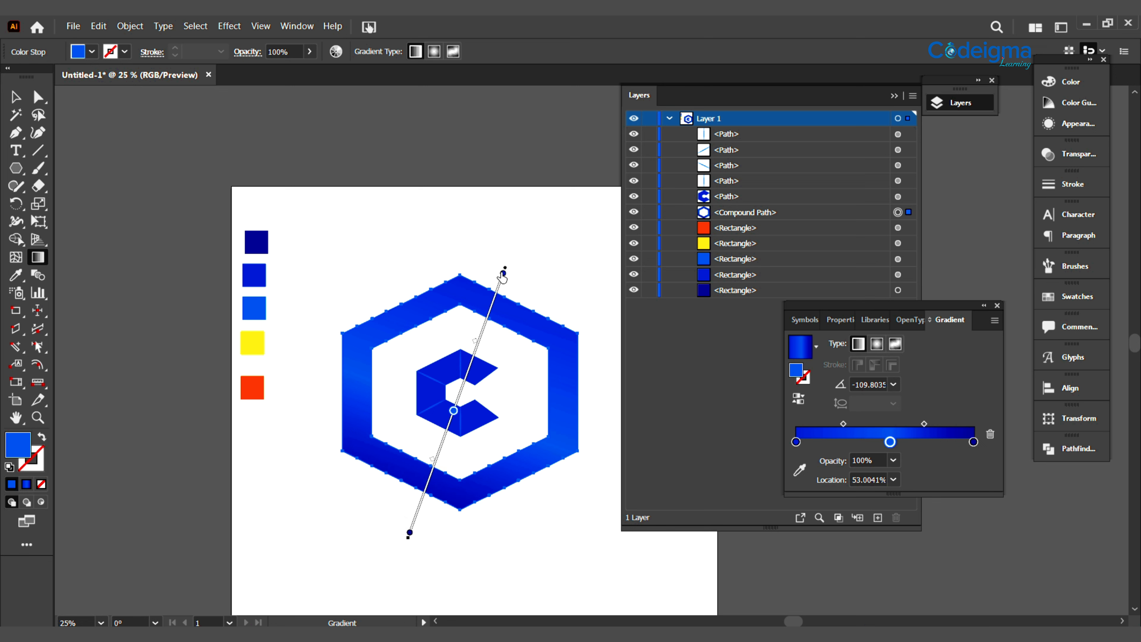
{"action": "left_click_drag", "start_coordinate": [503, 273], "coordinate": [496, 293]}
{"action": "left_click", "coordinate": [457, 404]}
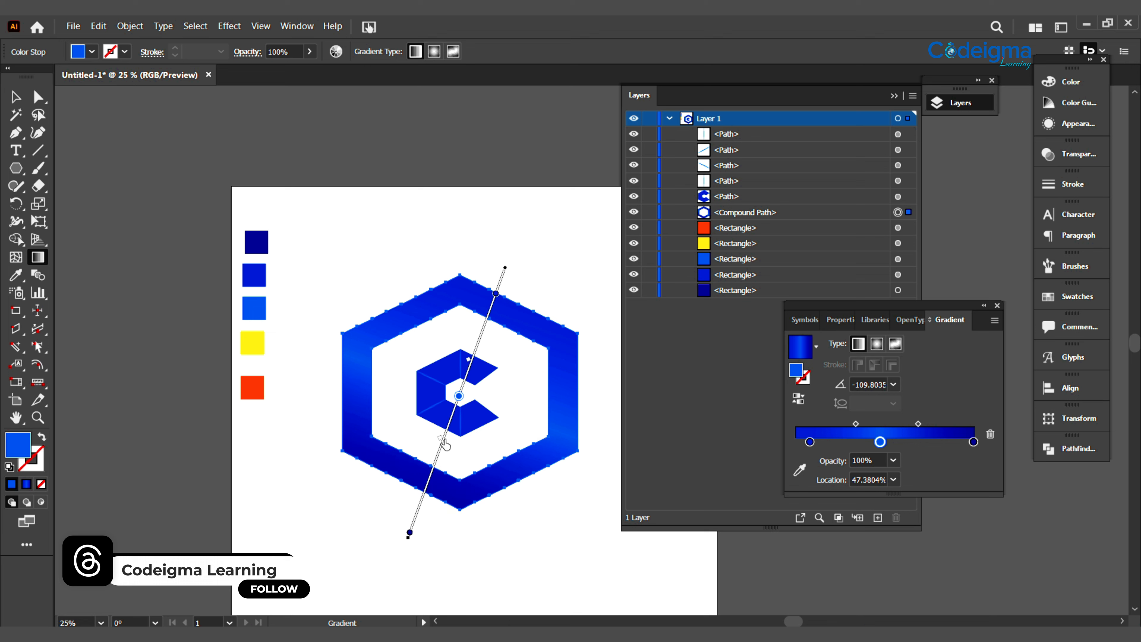
{"action": "key", "text": "v"}
{"action": "left_click", "coordinate": [635, 567]}
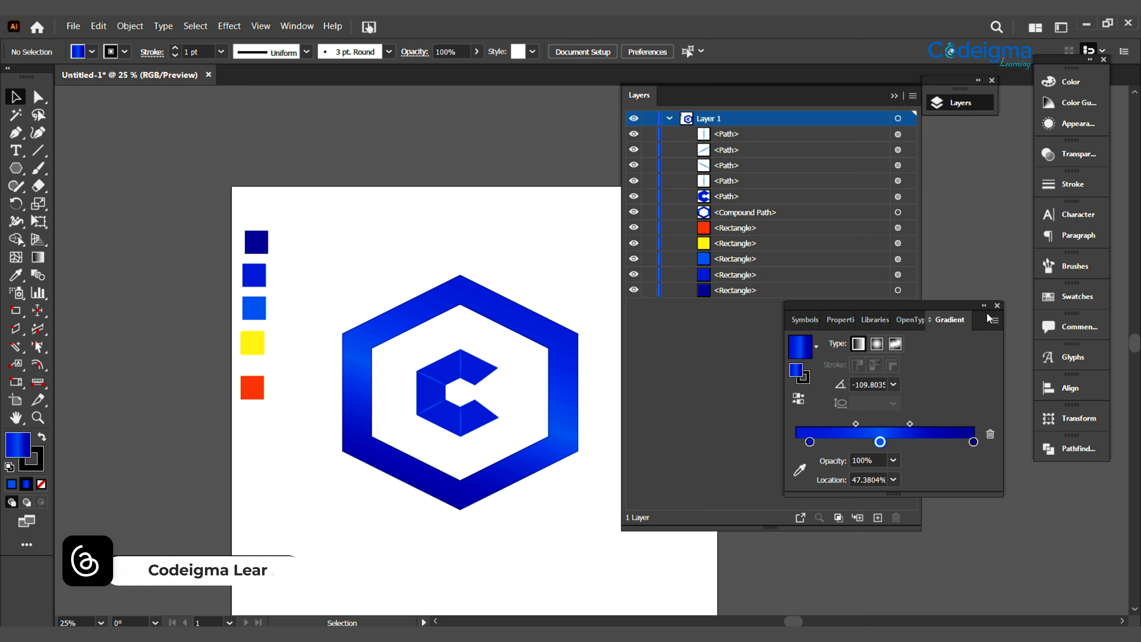
Fill the letter C with the same three-stop blue linear gradient used on the hexagonal ring.
{"action": "left_click", "coordinate": [898, 197]}
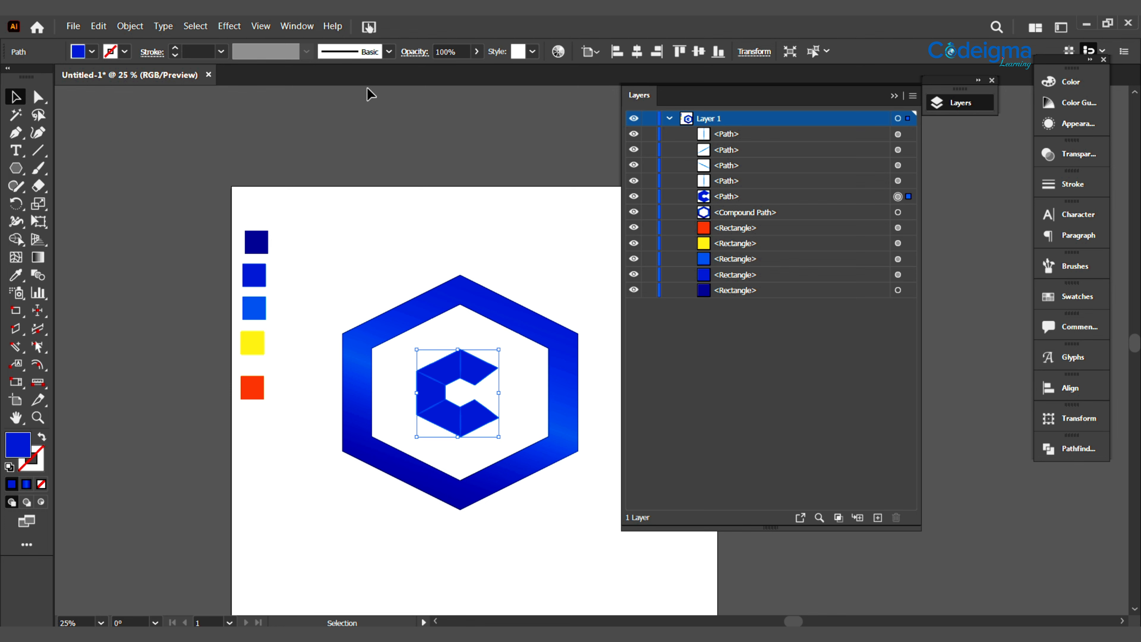
{"action": "left_click", "coordinate": [297, 25]}
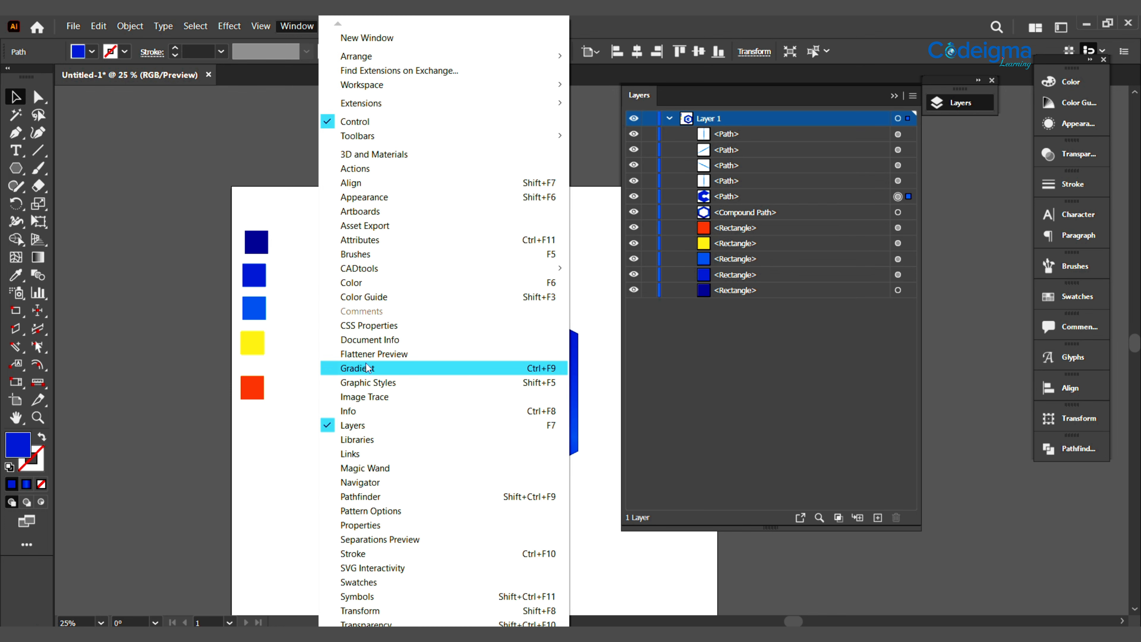
{"action": "left_click", "coordinate": [358, 368]}
{"action": "left_click_drag", "start_coordinate": [749, 315], "coordinate": [1067, 438]}
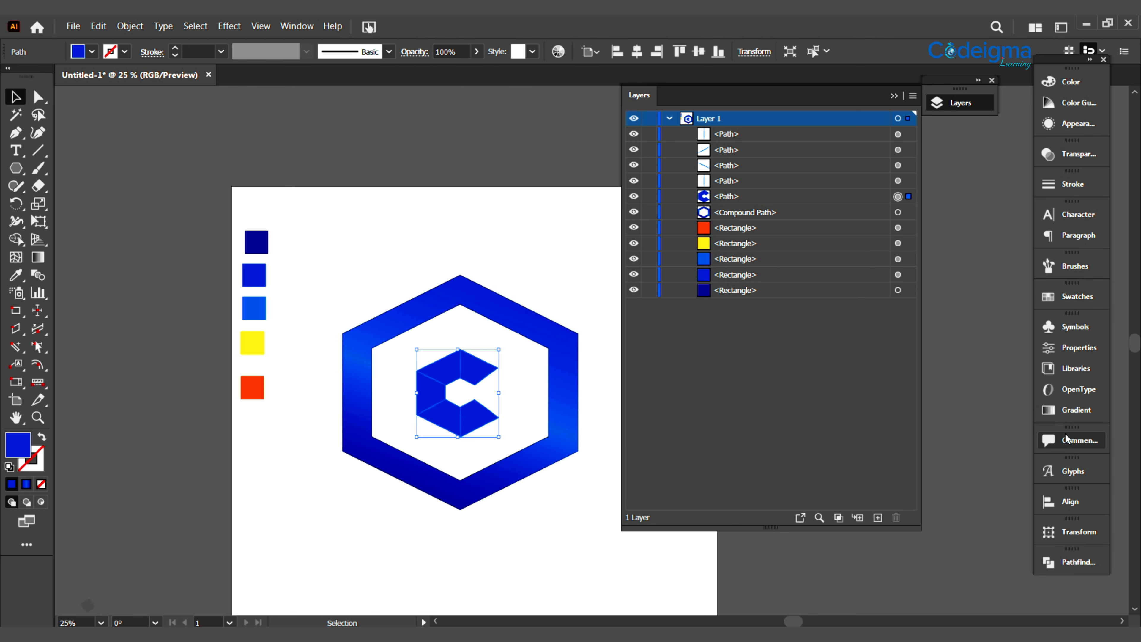
{"action": "left_click", "coordinate": [1074, 409]}
{"action": "left_click", "coordinate": [830, 346]}
{"action": "left_click", "coordinate": [38, 257]}
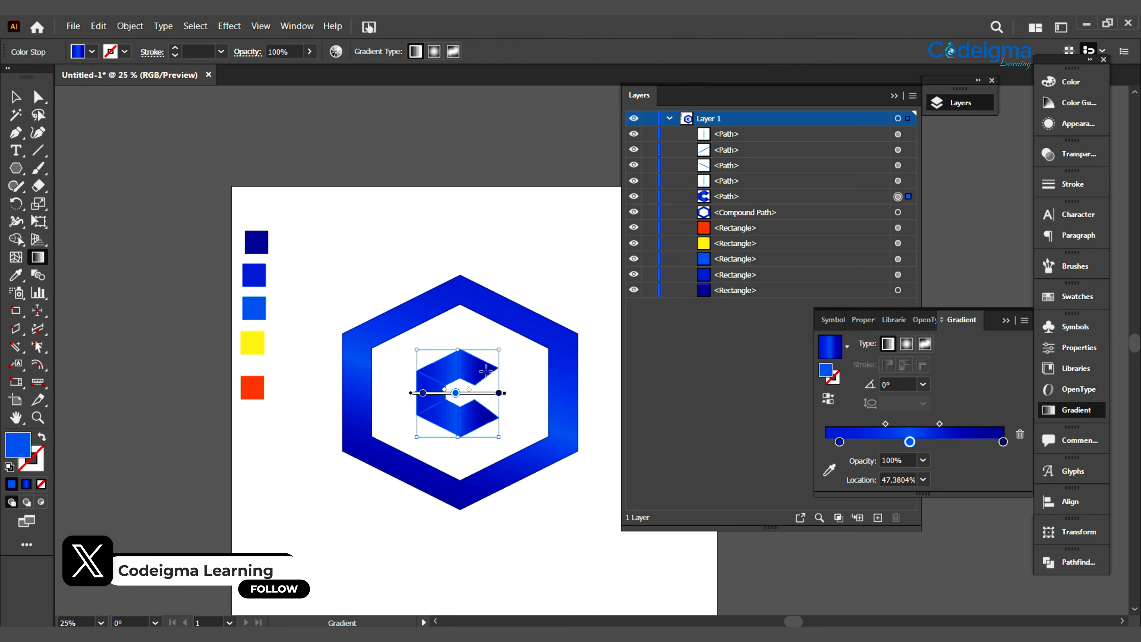
Tilt the letter C's gradient to about -112°, move its start stop to about 16%, and shift the darker midpoint toward the light blue stop.
{"action": "left_click_drag", "start_coordinate": [433, 442], "coordinate": [494, 356]}
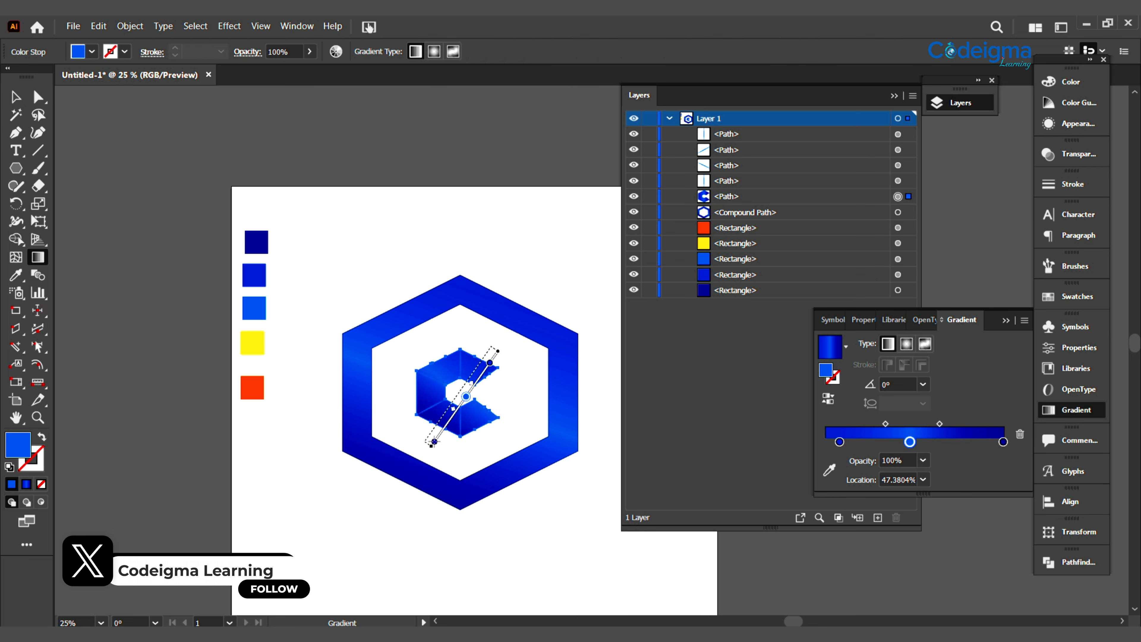
{"action": "mouse_move", "coordinate": [443, 445]}
{"action": "left_mouse_down"}
{"action": "mouse_move", "coordinate": [444, 377]}
{"action": "mouse_move", "coordinate": [458, 404]}
{"action": "mouse_move", "coordinate": [429, 451]}
{"action": "left_mouse_up"}
{"action": "left_click_drag", "start_coordinate": [472, 342], "coordinate": [434, 452]}
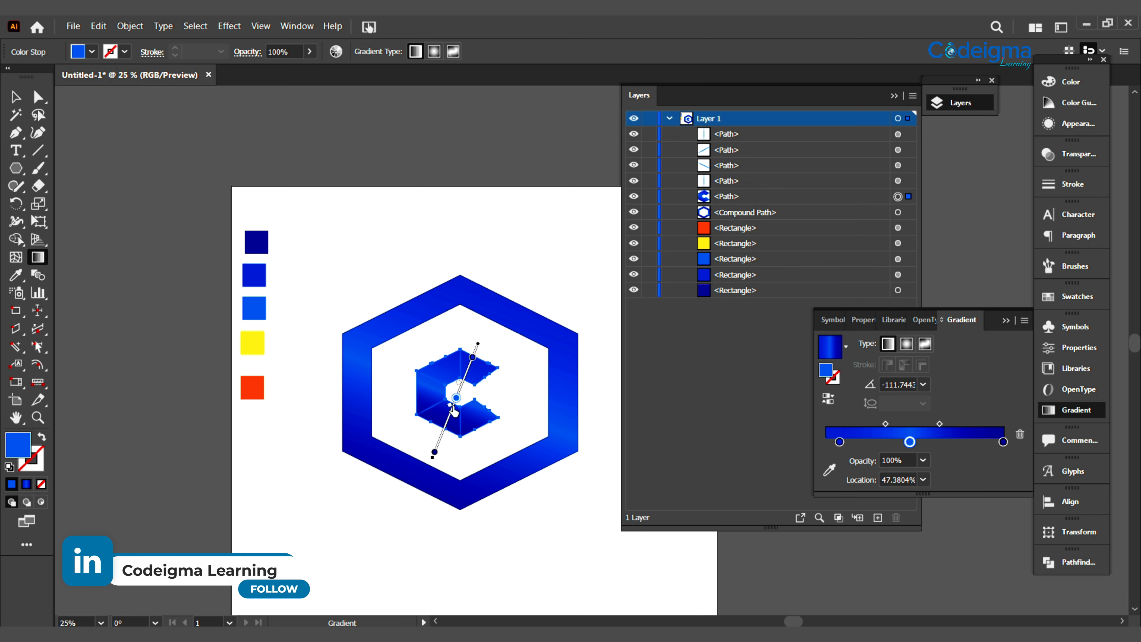
{"action": "left_click_drag", "start_coordinate": [470, 369], "coordinate": [464, 391]}
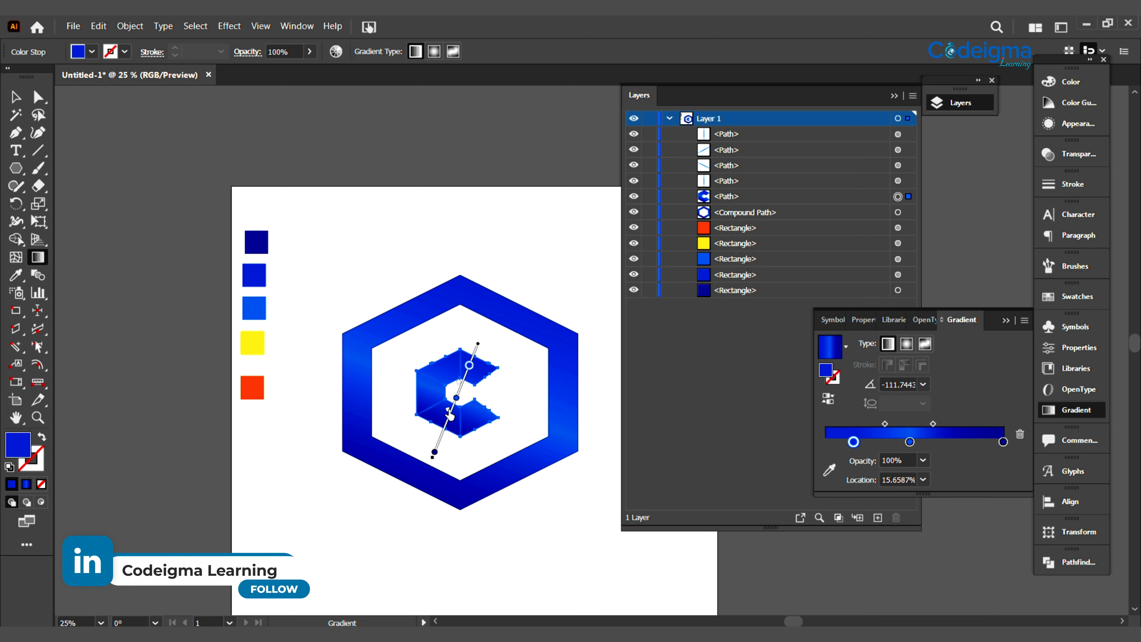
{"action": "key", "text": "v"}
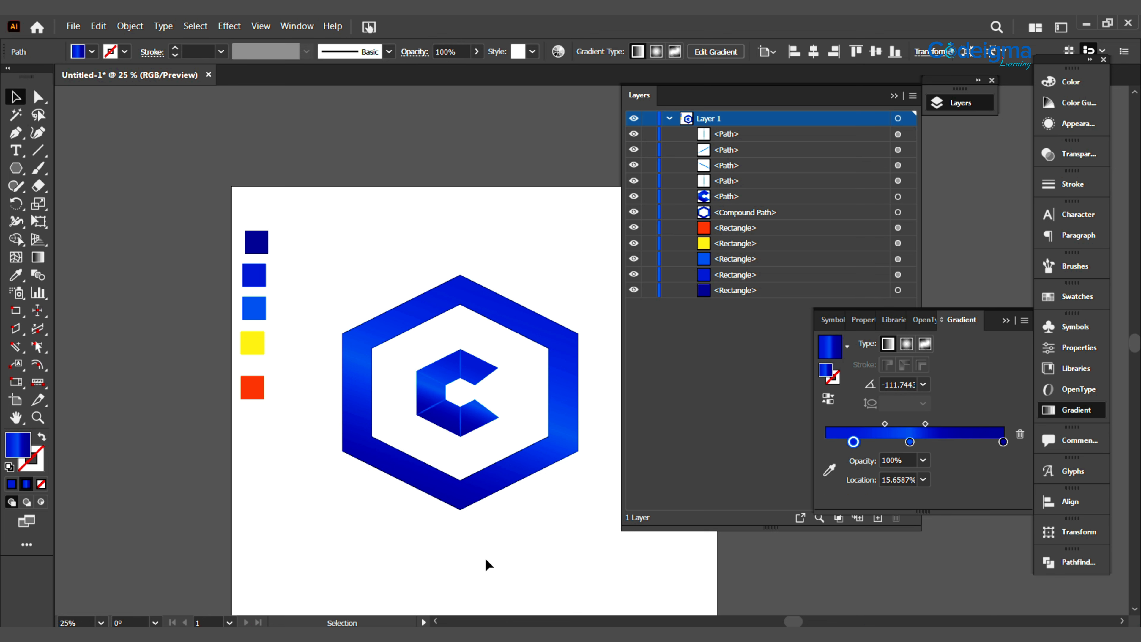
{"action": "left_click", "coordinate": [486, 562]}
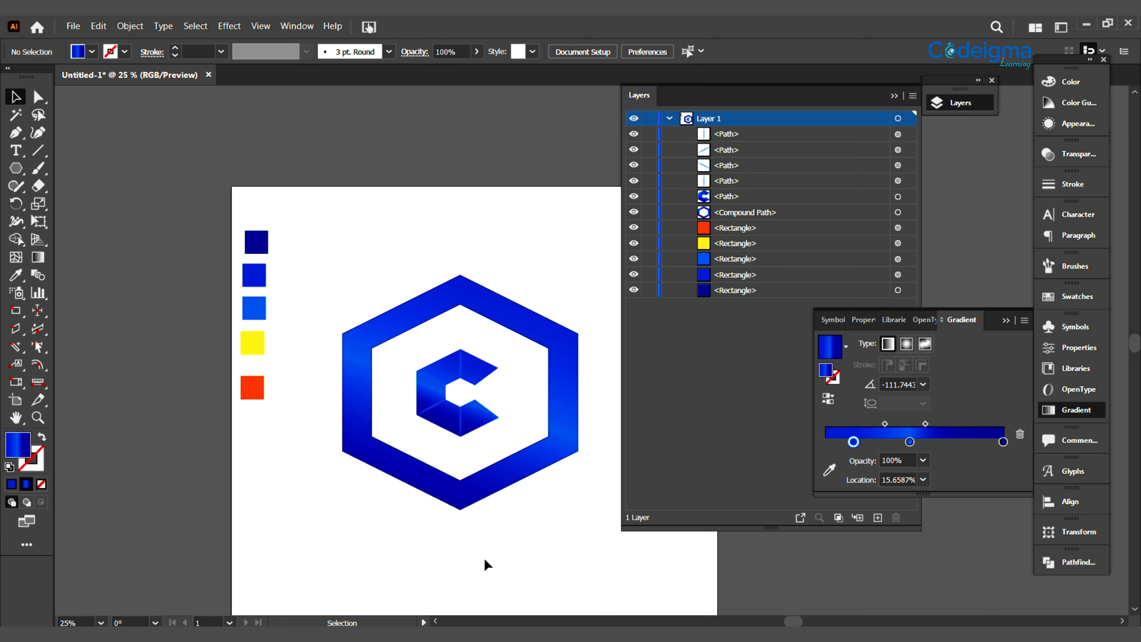
Group the five colour swatch squares together and deselect them.
{"action": "left_click", "coordinate": [160, 306]}
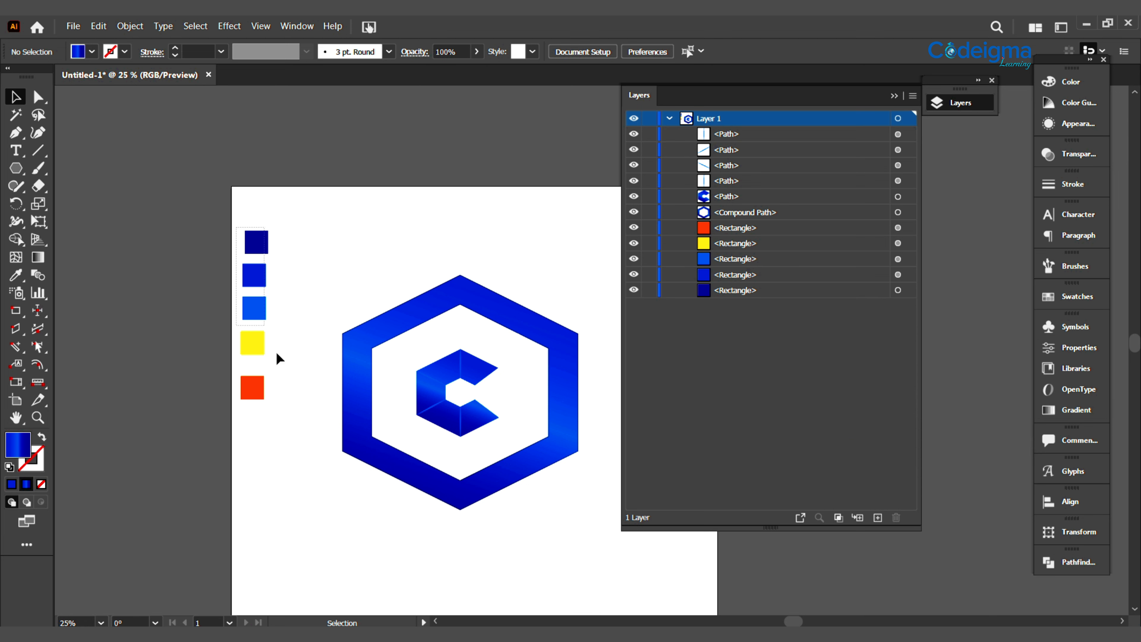
{"action": "left_click_drag", "start_coordinate": [278, 359], "coordinate": [283, 422]}
{"action": "key", "text": "ctrl+g"}
{"action": "left_click", "coordinate": [317, 550]}
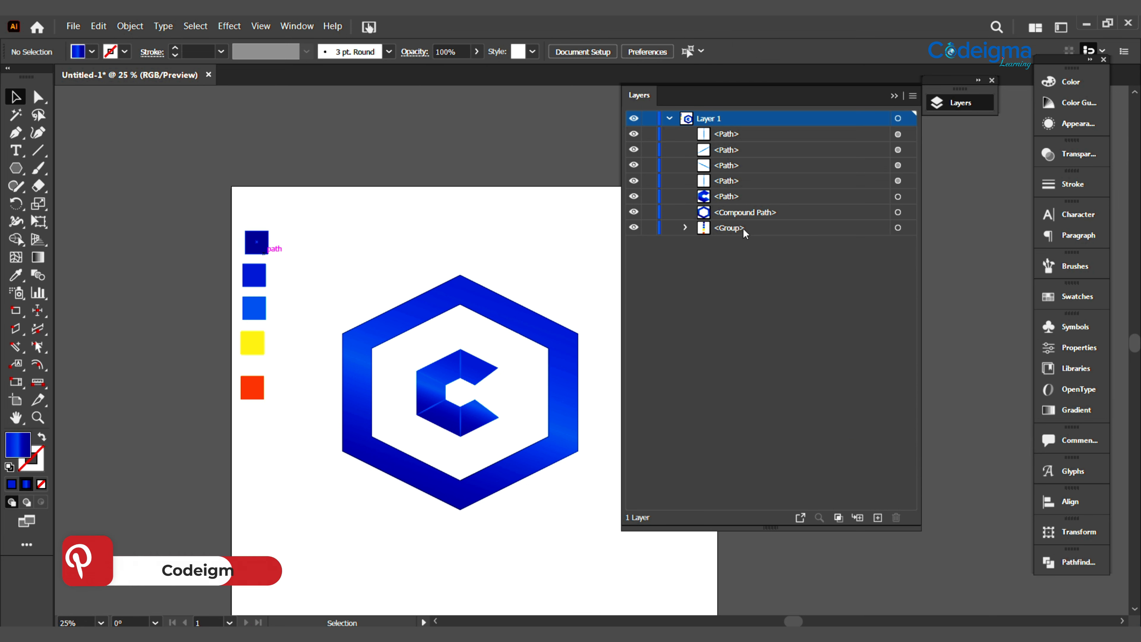
Group the hexagonal ring, the letter C and its corner lines into one logo group, and deselect it.
{"action": "left_click_drag", "start_coordinate": [360, 292], "coordinate": [569, 537]}
{"action": "key", "text": "ctrl+g"}
{"action": "left_click", "coordinate": [567, 539]}
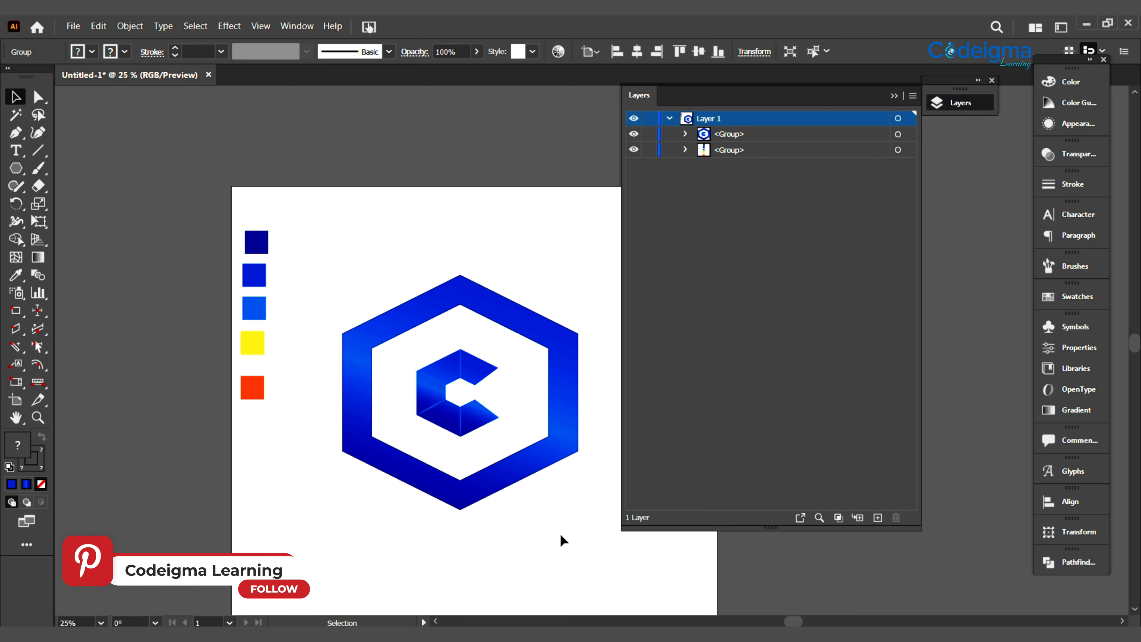
{"action": "key", "text": "ctrl+minus"}
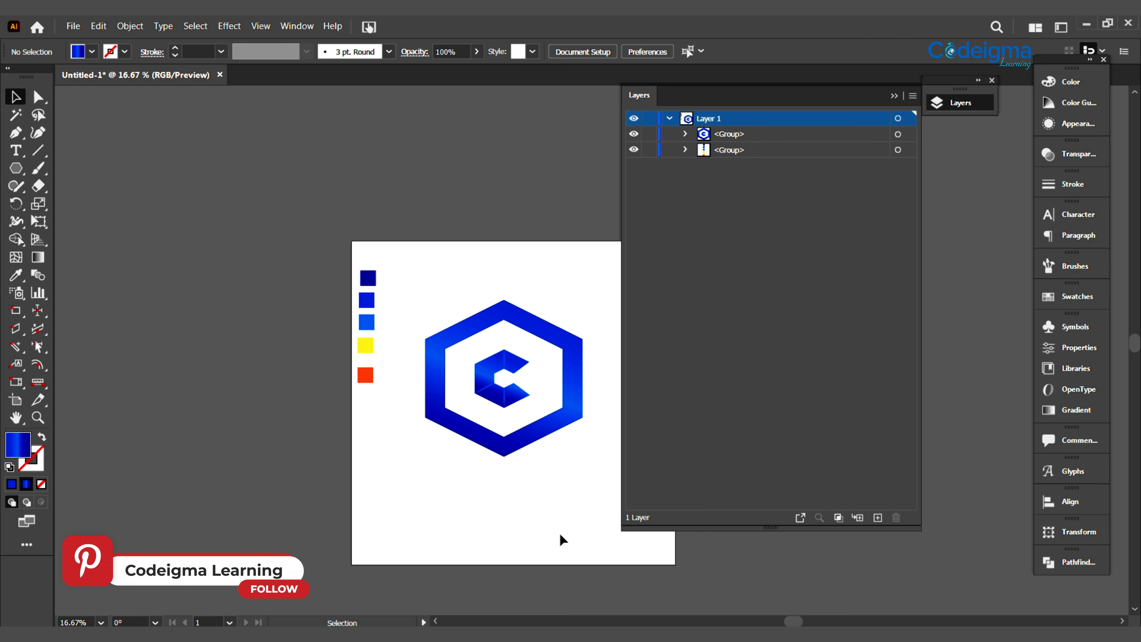
{"action": "left_click", "coordinate": [566, 518]}
{"action": "key", "text": "ctrl+plus"}
{"action": "key", "text": "ctrl+plus"}
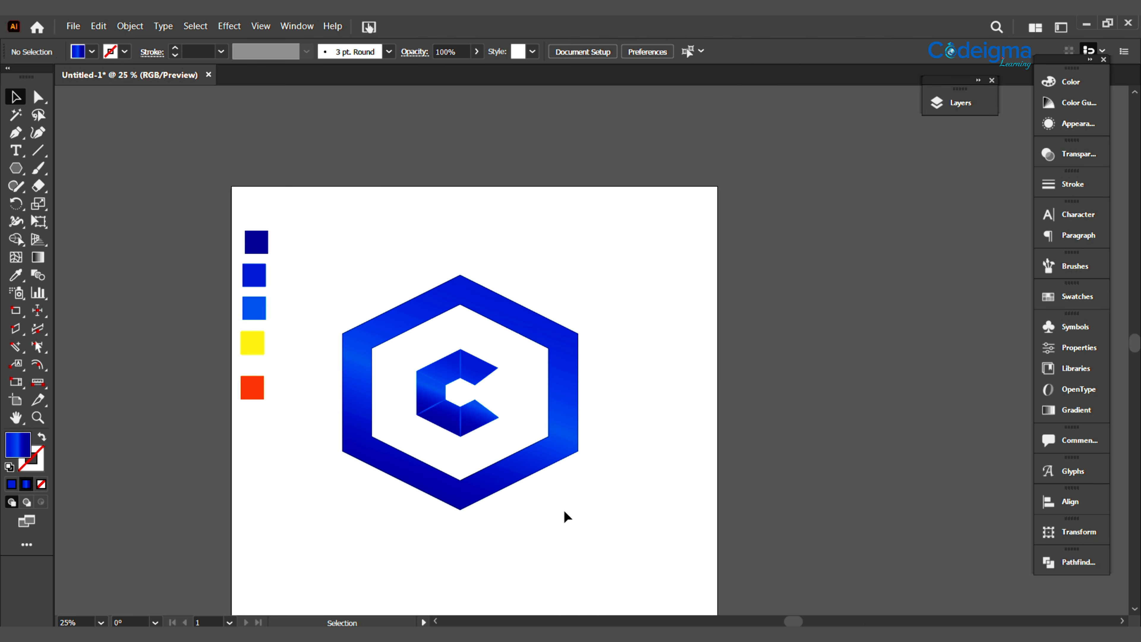
{"action": "key", "text": "space"}
{"action": "left_click_drag", "start_coordinate": [530, 536], "coordinate": [543, 438]}
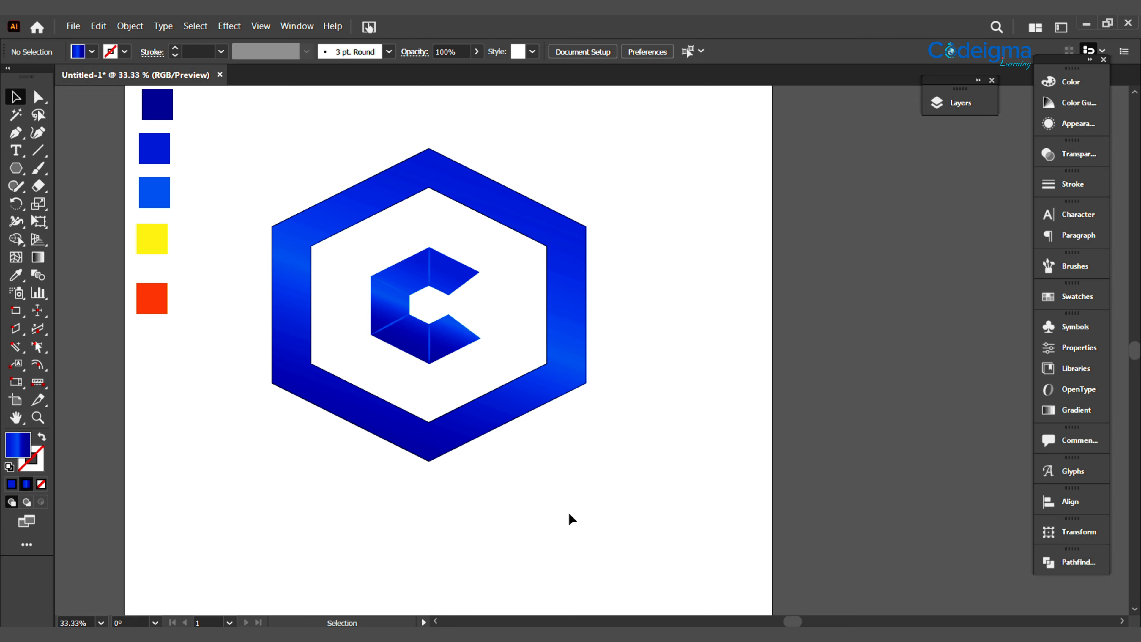